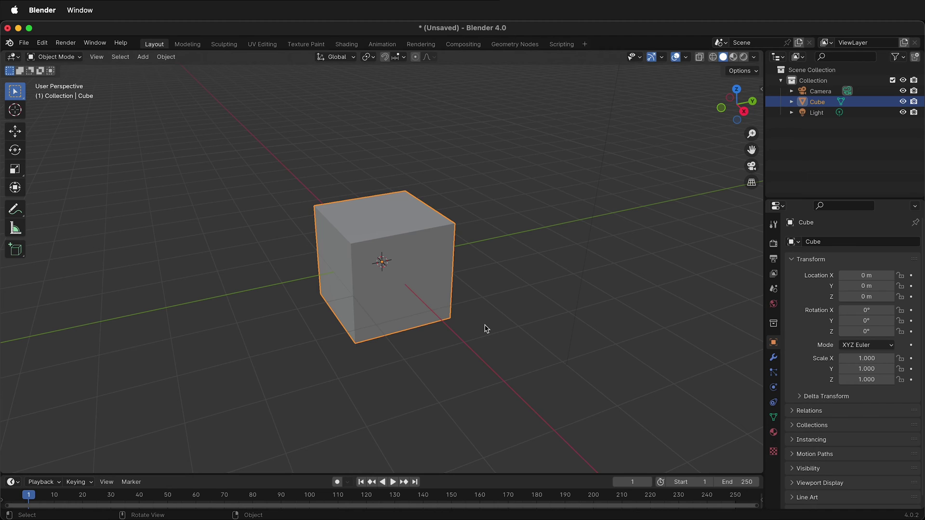
- Extrude the cube's −Y side face outward about 0.25 m into a tapered section, ending in a narrower straight block
{"action": "key", "text": "Tab"}
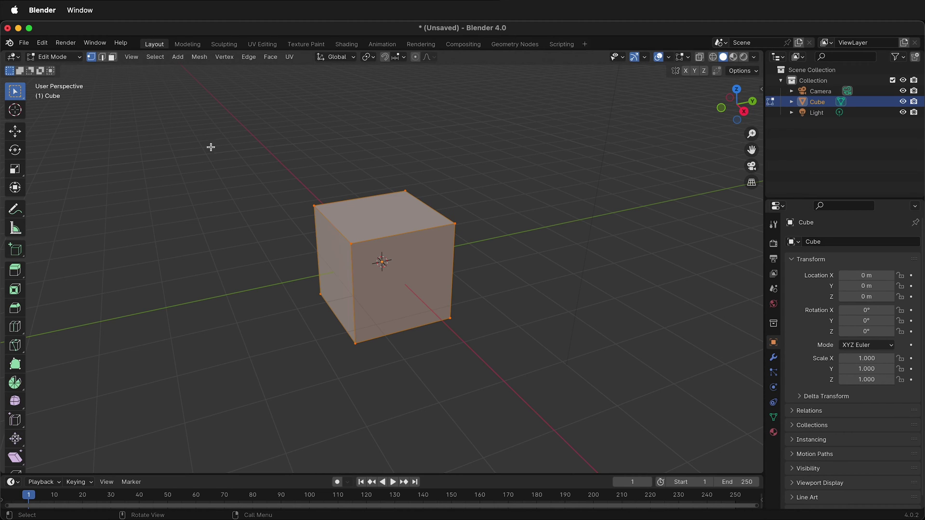
{"action": "key", "text": "3"}
{"action": "left_click", "coordinate": [326, 286]}
{"action": "key", "text": "e"}
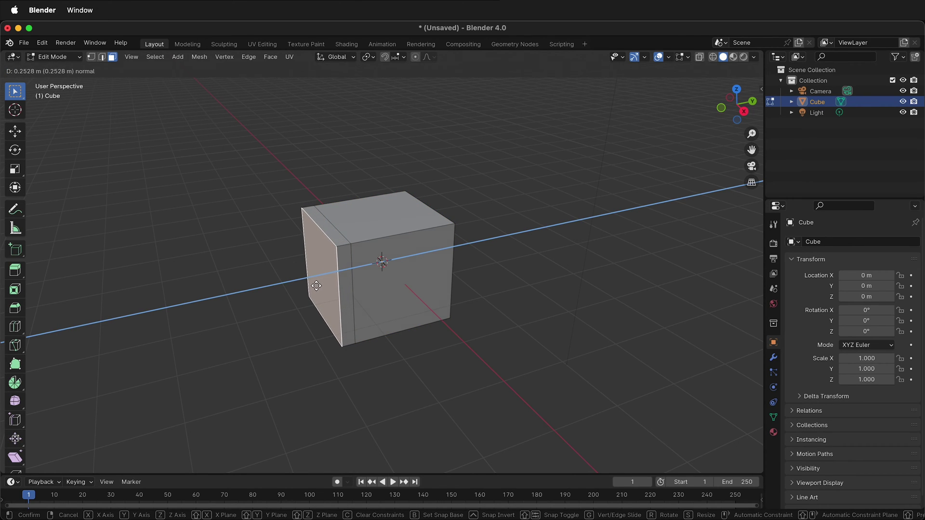
{"action": "left_click", "coordinate": [316, 285]}
{"action": "key", "text": "s"}
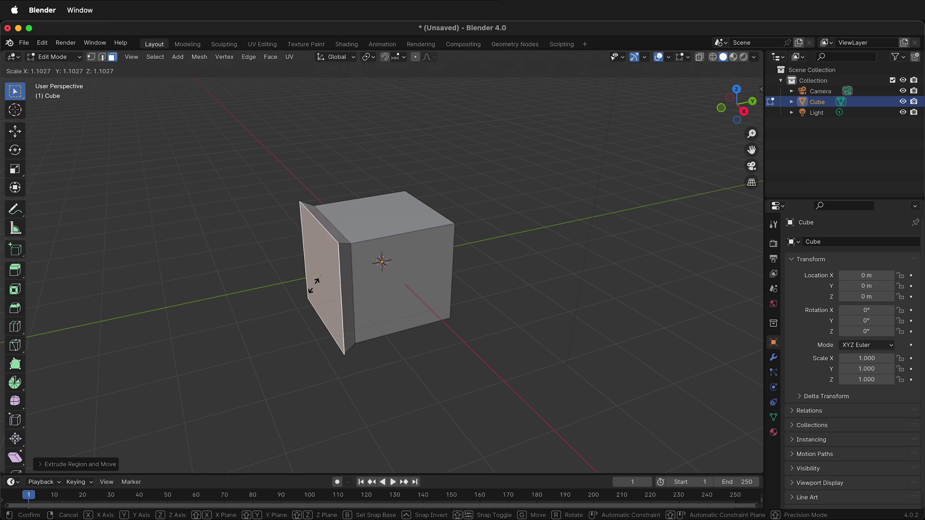
{"action": "left_click", "coordinate": [316, 281]}
{"action": "key", "text": "e"}
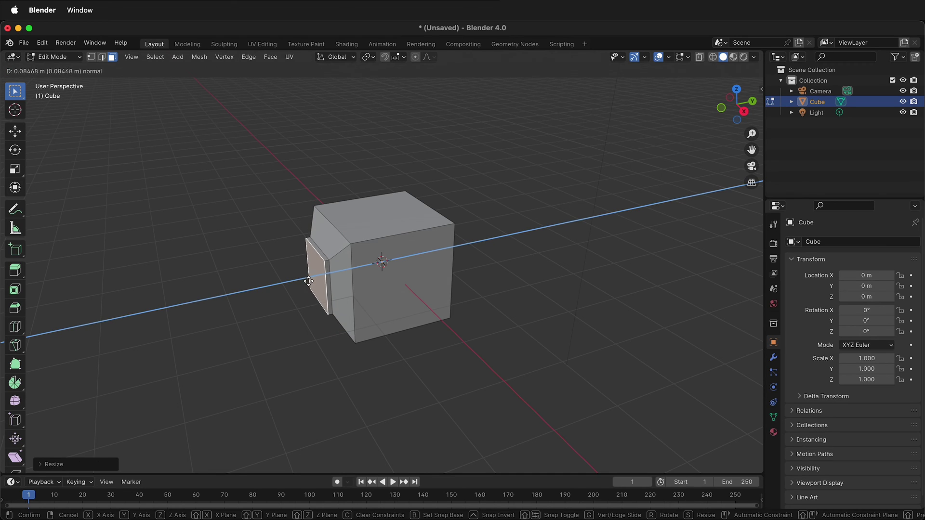
{"action": "left_click", "coordinate": [275, 288]}
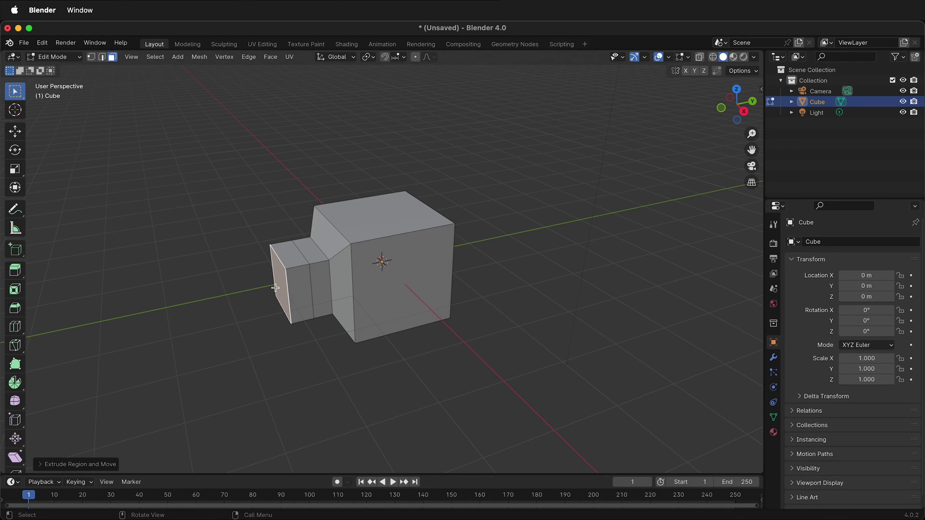
- Extrude the cube's top face upward into a tapered section capped by a smaller straight block
{"action": "left_click", "coordinate": [407, 204]}
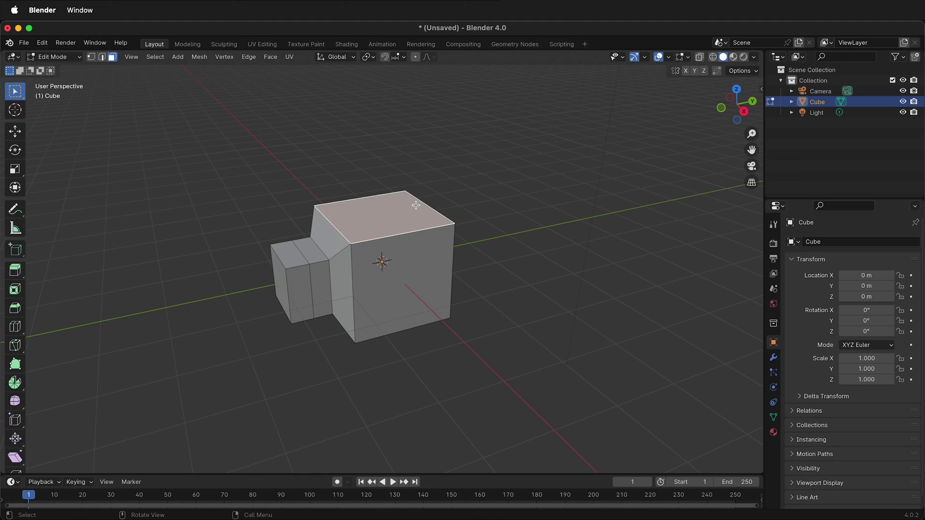
{"action": "key", "text": "e"}
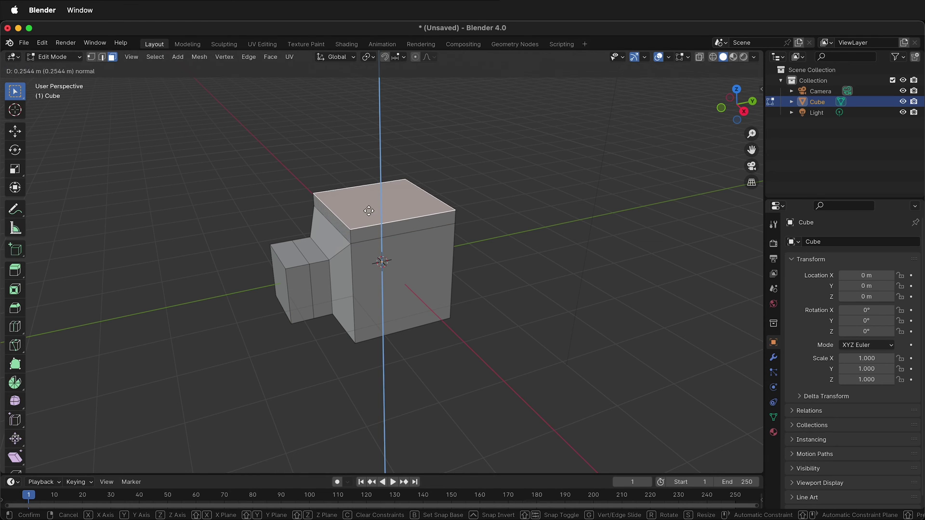
{"action": "left_click", "coordinate": [369, 207]}
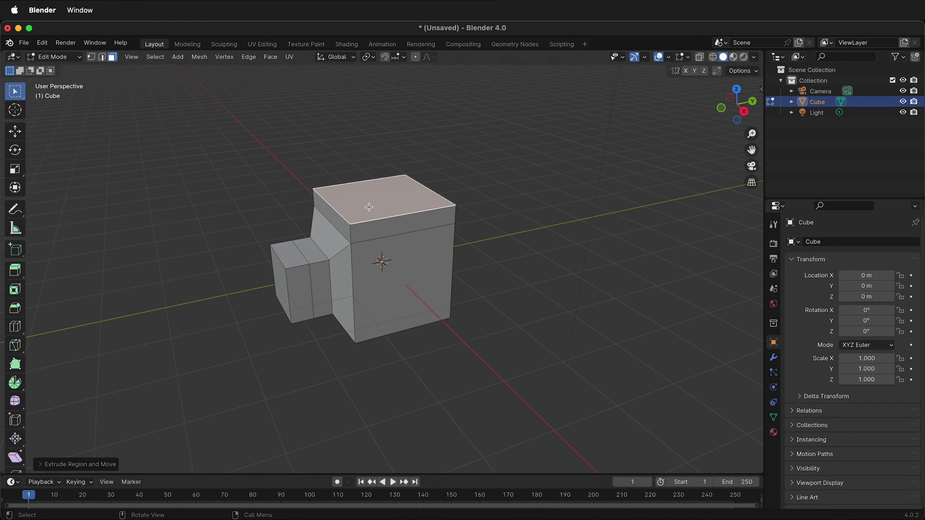
{"action": "key", "text": "s"}
{"action": "left_click", "coordinate": [375, 200]}
{"action": "key", "text": "e"}
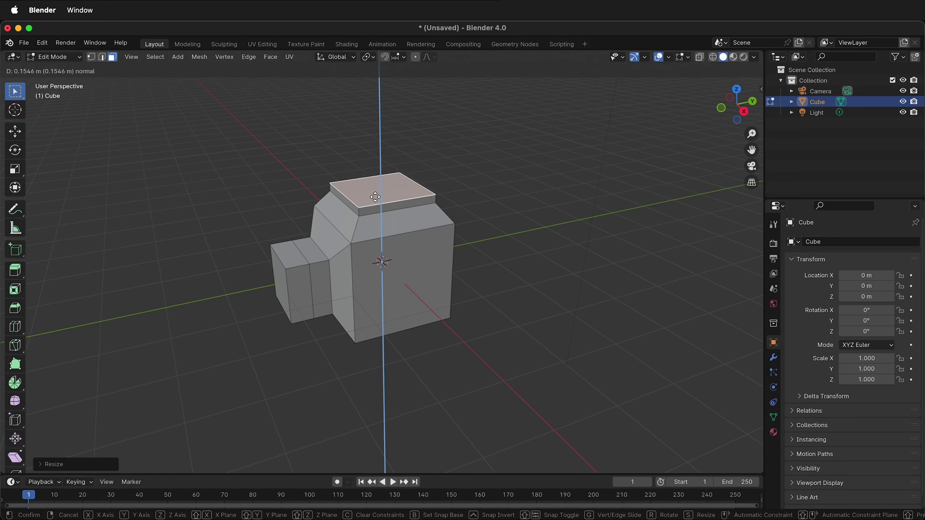
{"action": "left_click", "coordinate": [376, 185]}
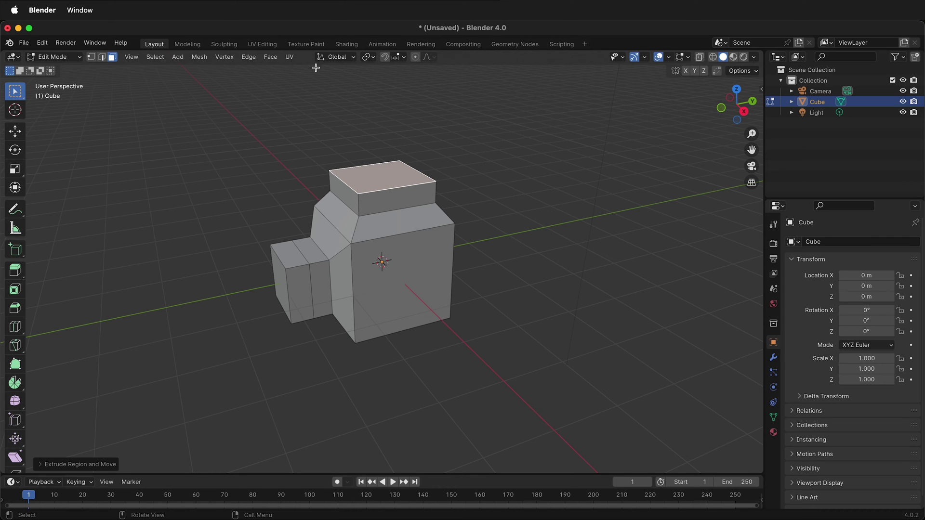
- Switch to the UV Editing workspace and check the UVs of individual faces on the body and the side extrusion
{"action": "left_click", "coordinate": [262, 44]}
{"action": "scroll", "coordinate": [153, 265], "scroll_direction": "up", "scroll_amount": 6}
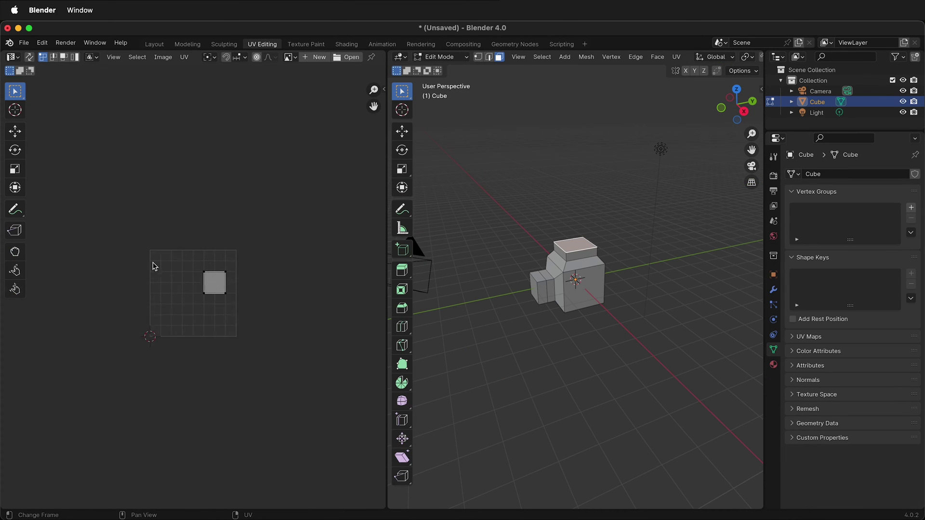
{"action": "scroll", "coordinate": [591, 263], "scroll_direction": "up", "scroll_amount": 6}
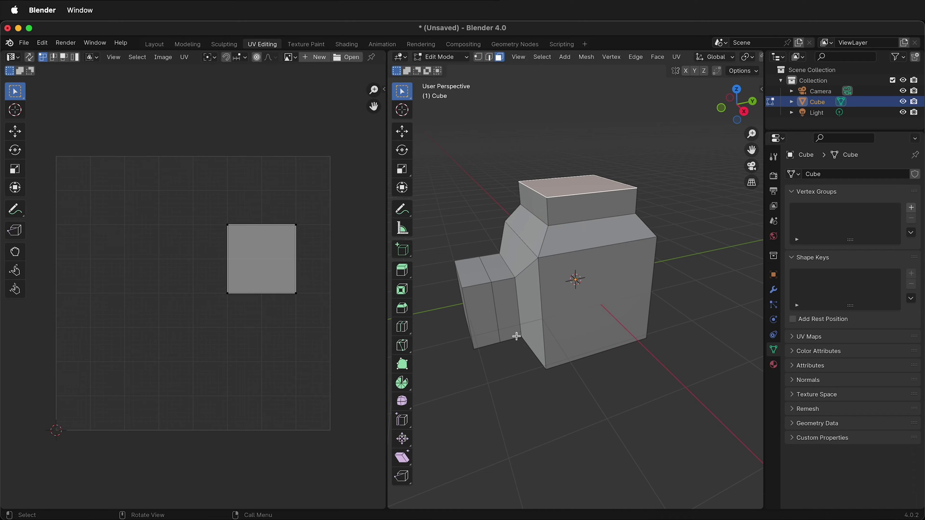
{"action": "left_click", "coordinate": [601, 316]}
{"action": "left_click", "coordinate": [484, 331]}
{"action": "left_click", "coordinate": [499, 319]}
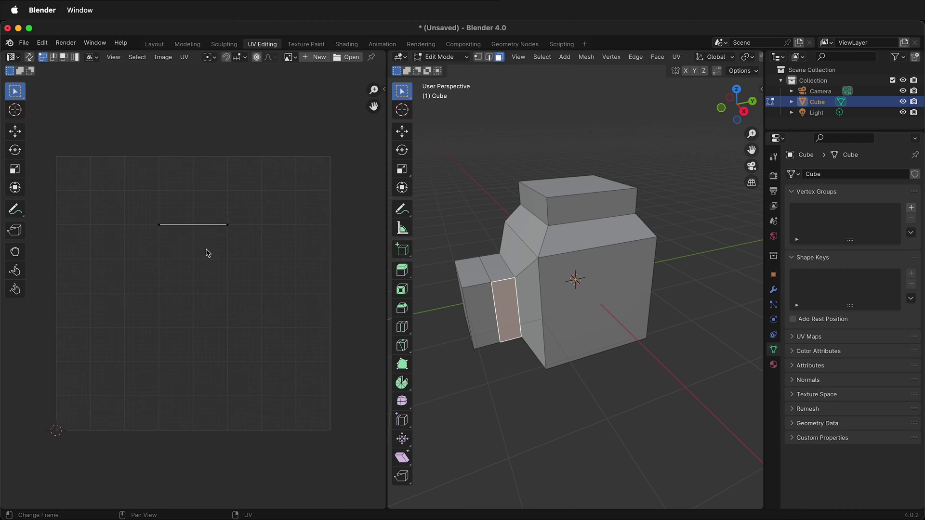
{"action": "left_click", "coordinate": [646, 347]}
- Unwrap all faces of the mesh with Smart UV Project
{"action": "key", "text": "a"}
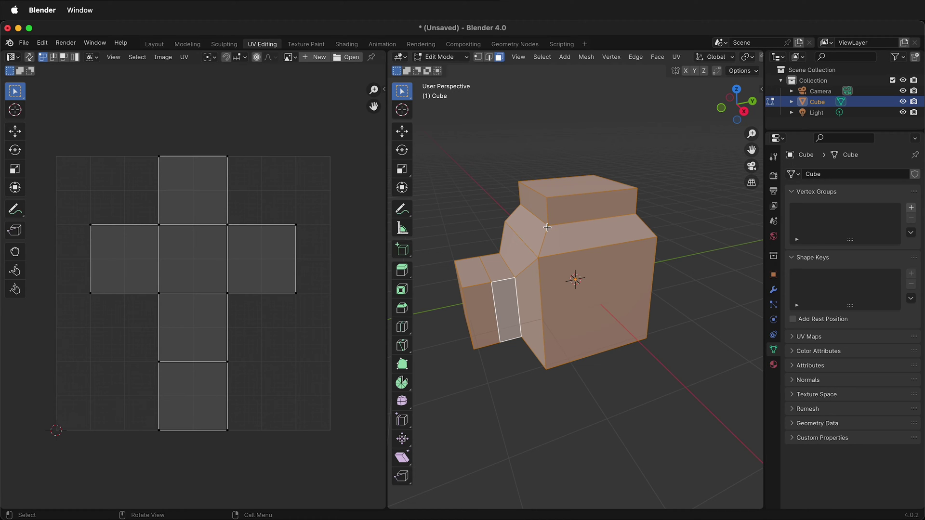
{"action": "left_click", "coordinate": [676, 59]}
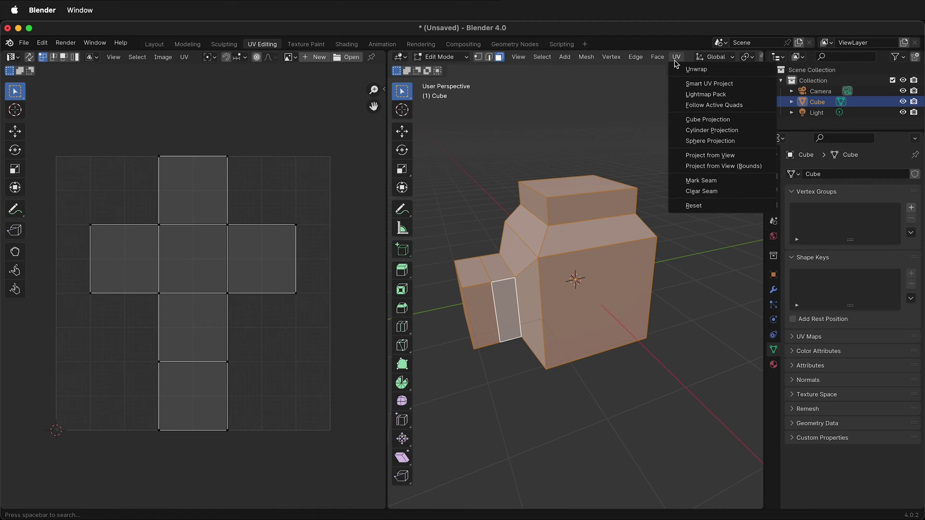
{"action": "left_click", "coordinate": [688, 84]}
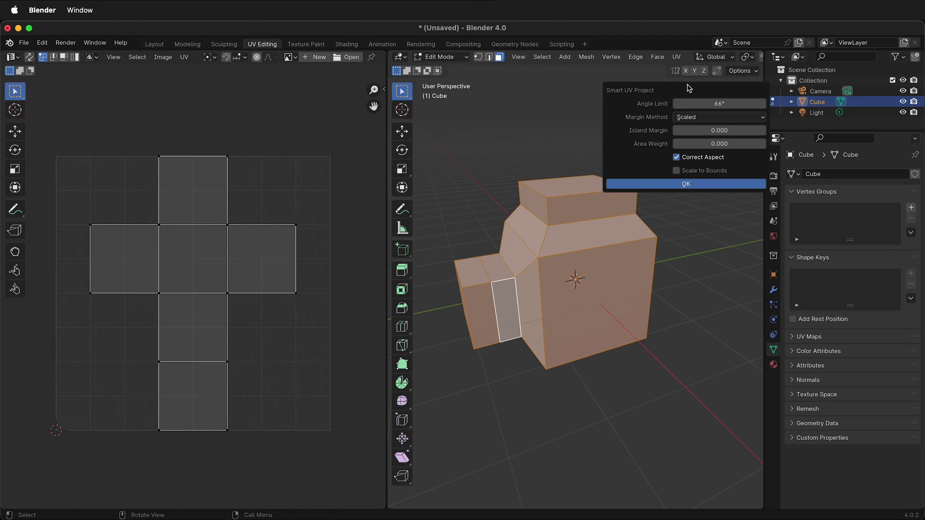
{"action": "left_click", "coordinate": [678, 191]}
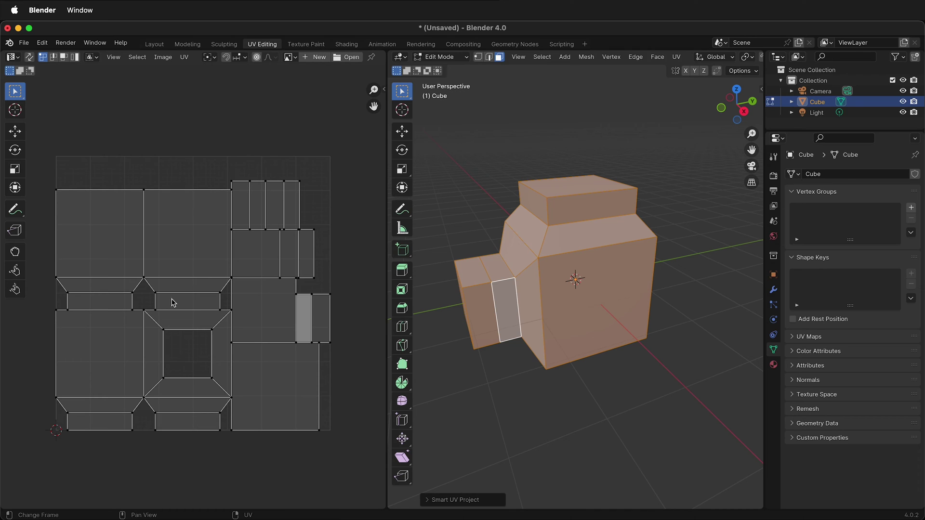
- Mark seams along the upper and lower edge loops on both flanks and the vertical end edges of the side extrusion
{"action": "key", "text": "alt+a"}
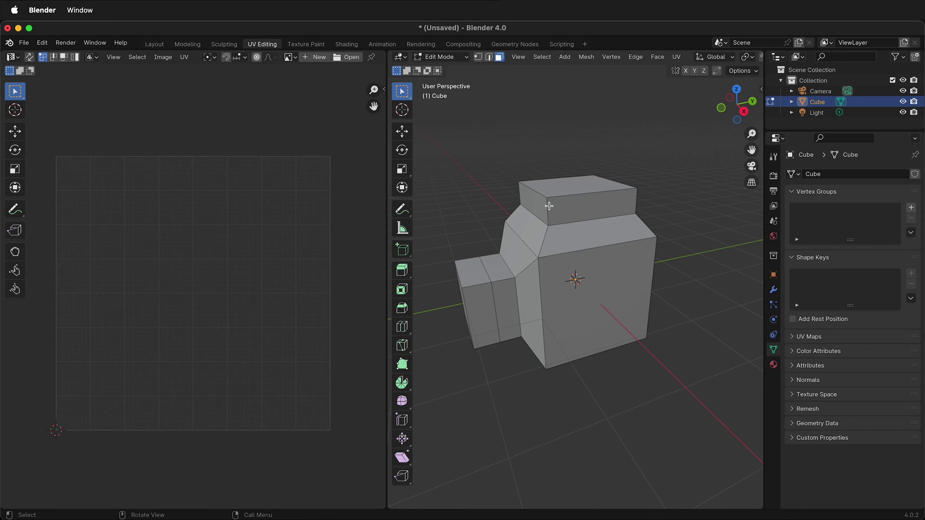
{"action": "right_click", "coordinate": [558, 128]}
{"action": "left_click", "coordinate": [490, 60]}
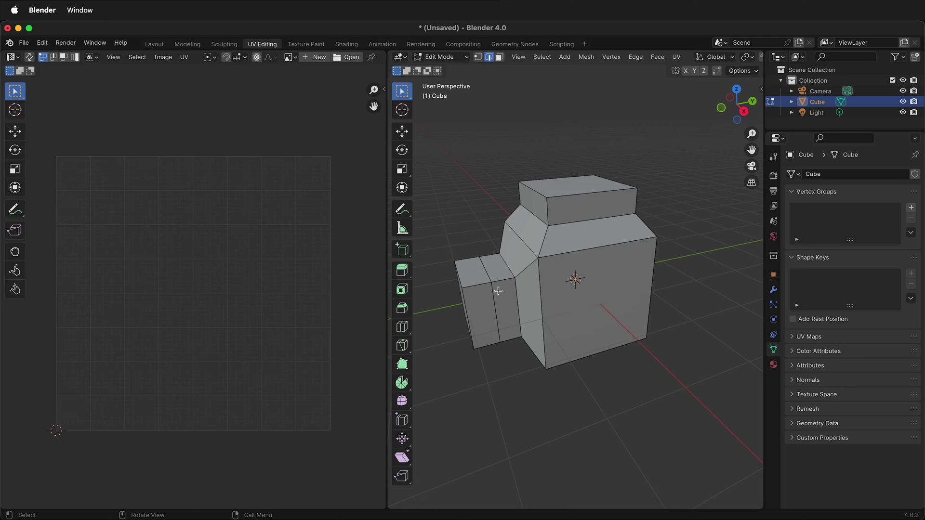
{"action": "left_click", "coordinate": [474, 285], "text": "alt"}
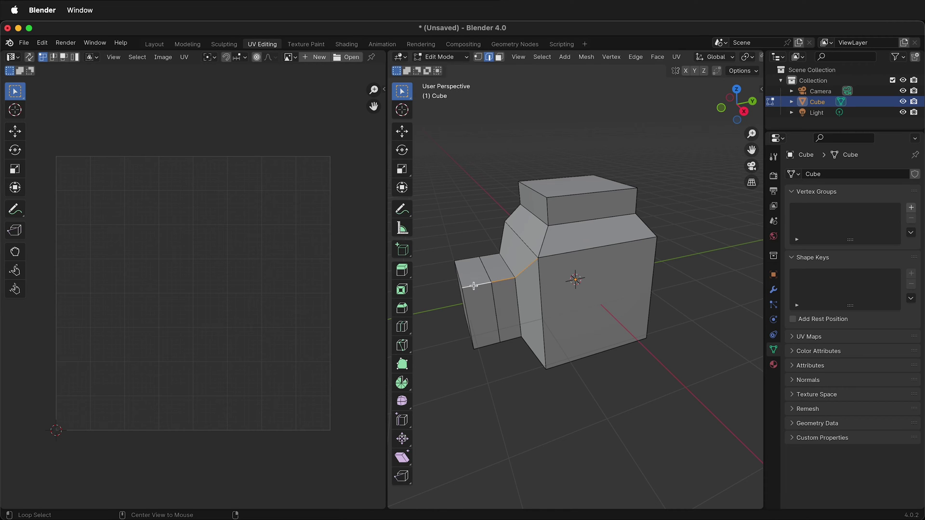
{"action": "left_click", "coordinate": [494, 350], "text": "alt"}
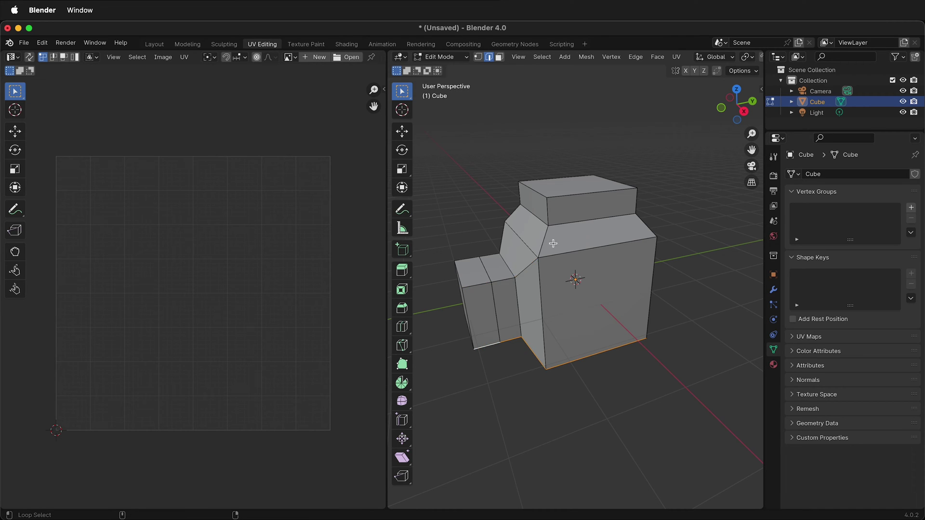
{"action": "left_click", "coordinate": [524, 272], "text": "alt+shift"}
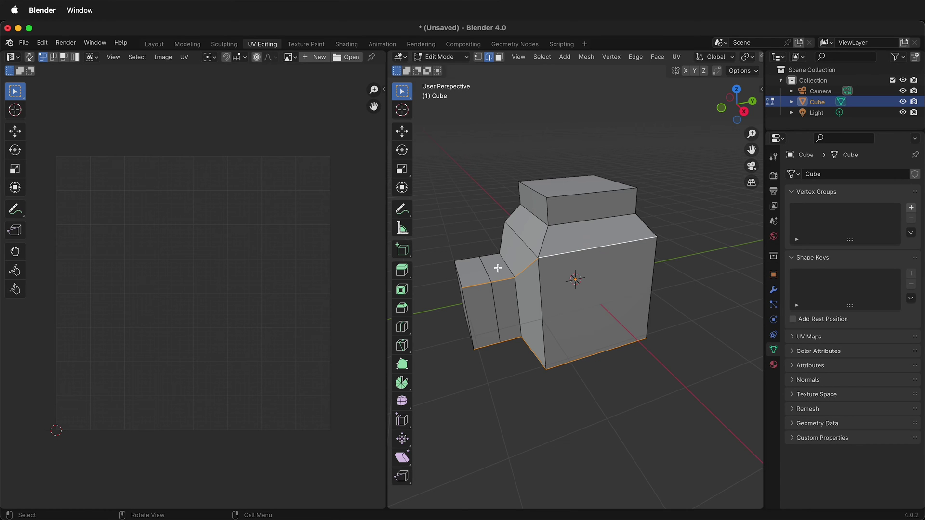
{"action": "middle_click_drag", "start_coordinate": [497, 267], "coordinate": [629, 264]}
{"action": "left_click", "coordinate": [560, 261], "text": "alt+shift"}
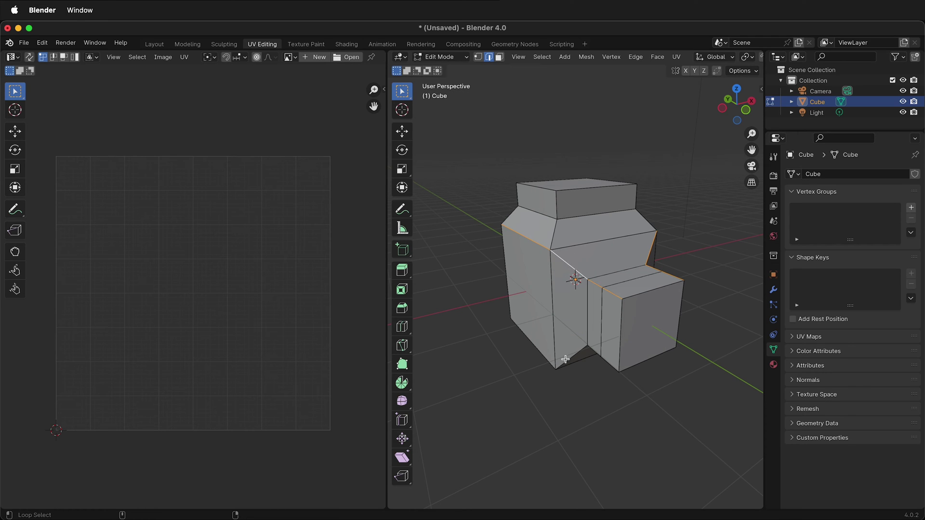
{"action": "left_click", "coordinate": [577, 355], "text": "alt+shift"}
{"action": "left_click", "coordinate": [620, 312], "text": "alt+shift"}
{"action": "left_click", "coordinate": [682, 301], "text": "alt+shift"}
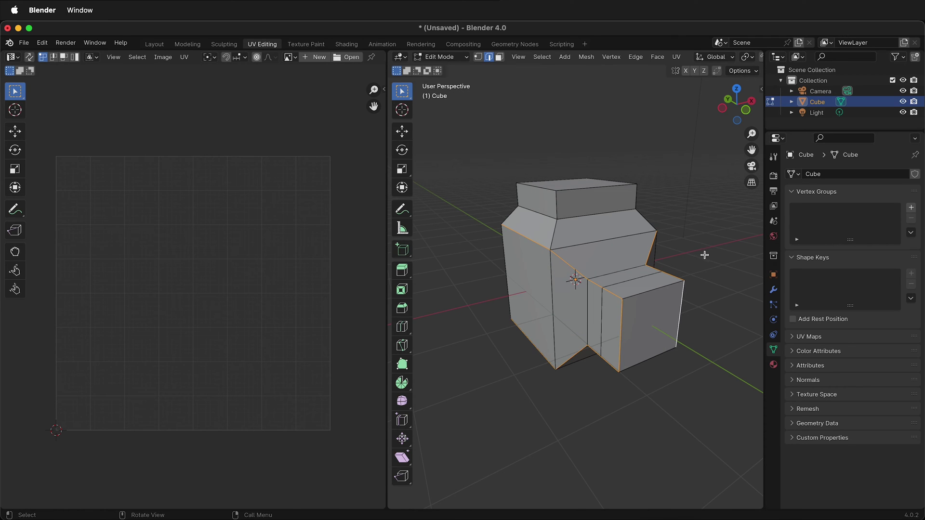
{"action": "right_click", "coordinate": [597, 280]}
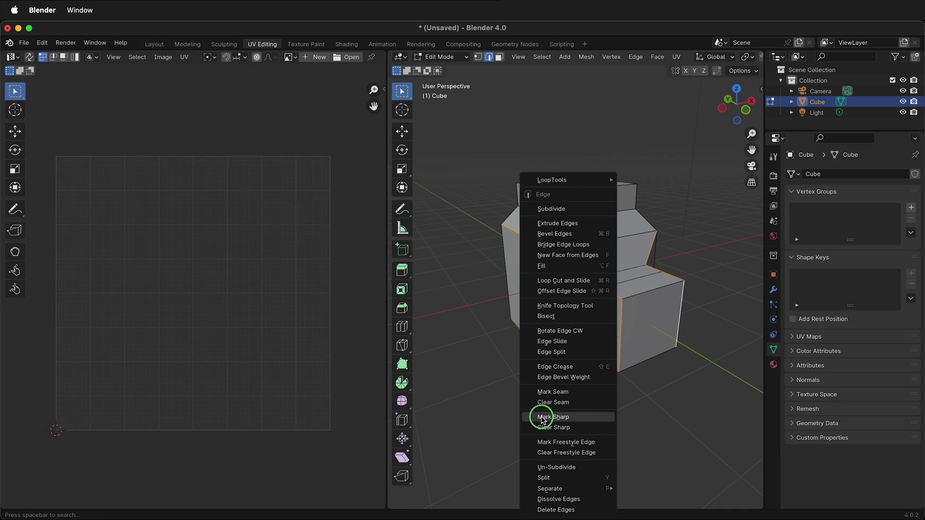
{"action": "left_click", "coordinate": [542, 391]}
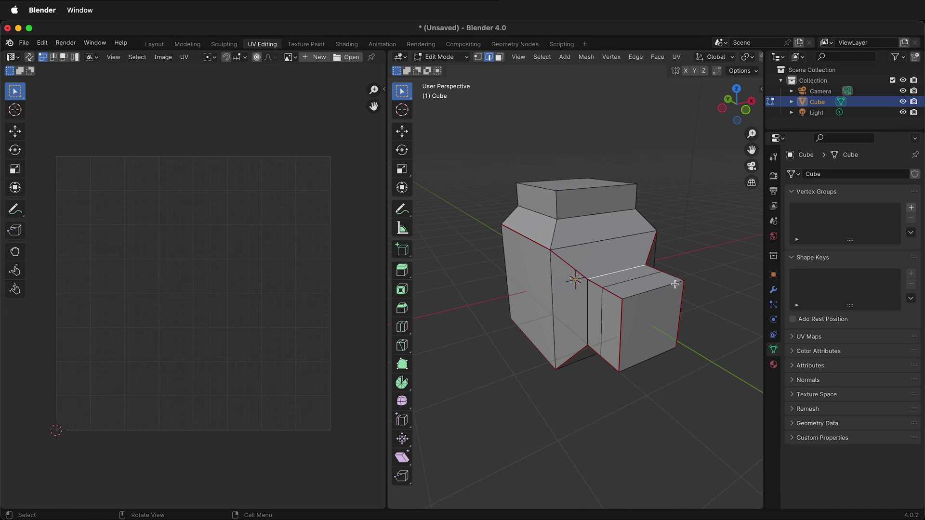
- Mark a seam on the bottom edge of the back face, opposite the side extrusion
{"action": "left_click", "coordinate": [642, 266], "text": "shift"}
{"action": "middle_click_drag", "start_coordinate": [644, 278], "coordinate": [404, 213]}
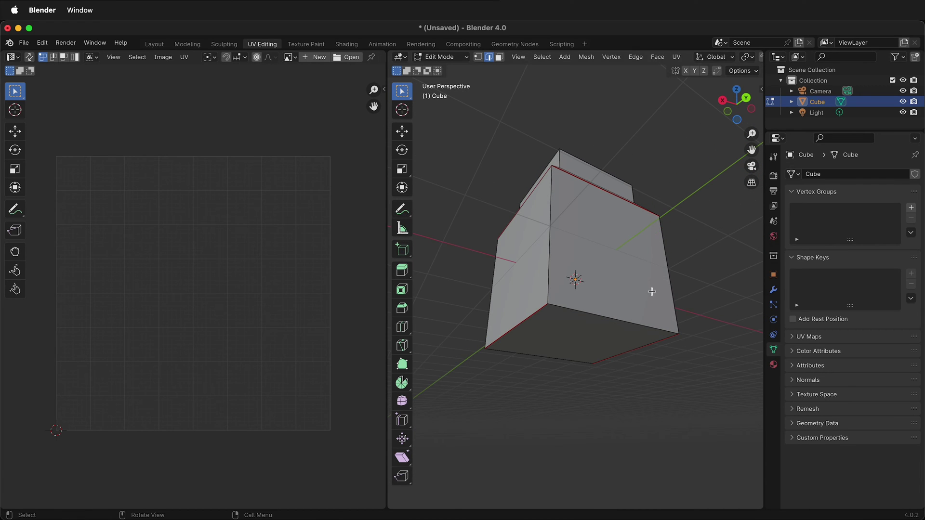
{"action": "left_click", "coordinate": [590, 313]}
{"action": "right_click", "coordinate": [588, 314]}
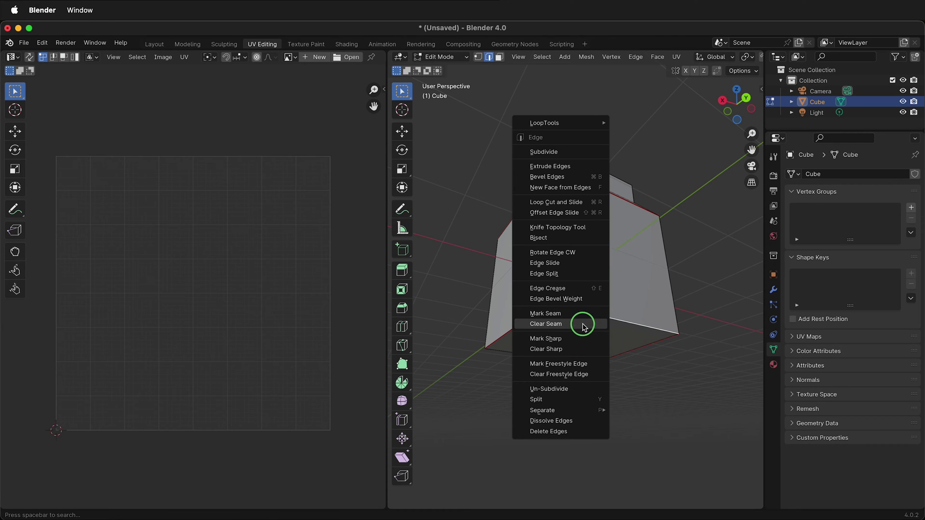
{"action": "left_click", "coordinate": [573, 318]}
- Unwrap the whole mesh along the marked seams with the standard Unwrap operation
{"action": "middle_click_drag", "start_coordinate": [574, 274], "coordinate": [563, 164]}
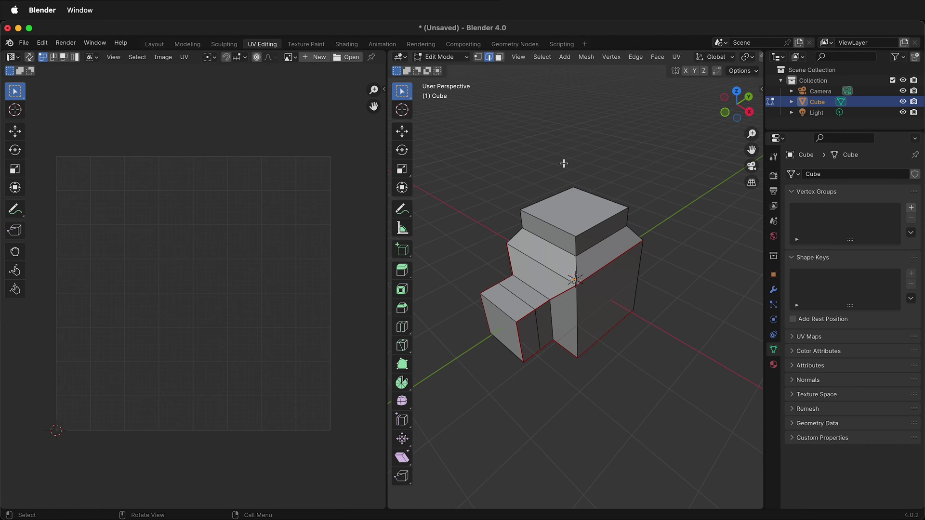
{"action": "key", "text": "a"}
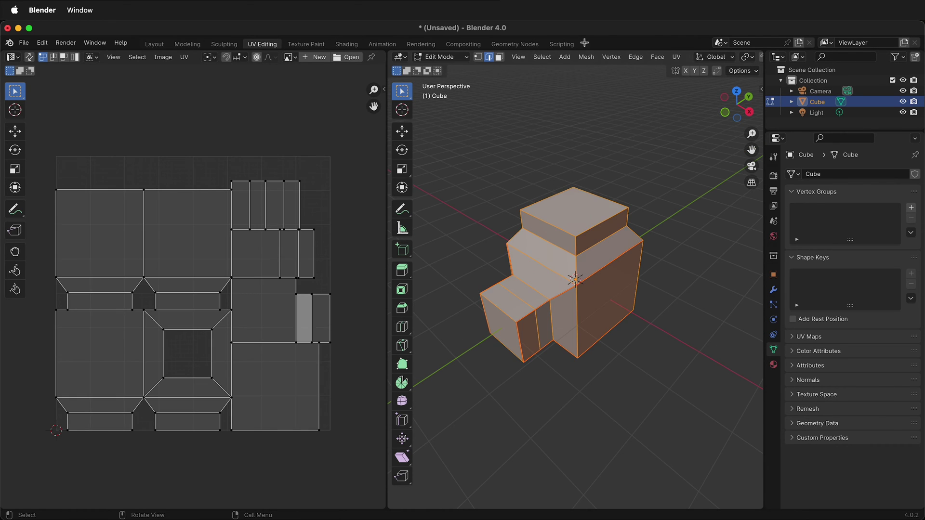
{"action": "left_click", "coordinate": [676, 57]}
{"action": "left_click", "coordinate": [686, 69]}
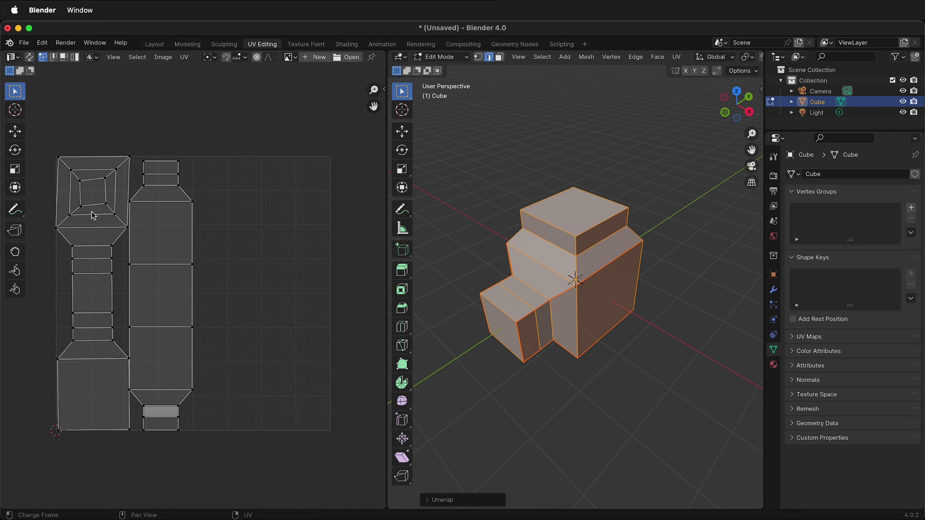
- Examine the shape of the unwrapped UV islands, especially the one containing the top extrusion
{"action": "scroll", "coordinate": [48, 187], "scroll_direction": "up", "scroll_amount": 3}
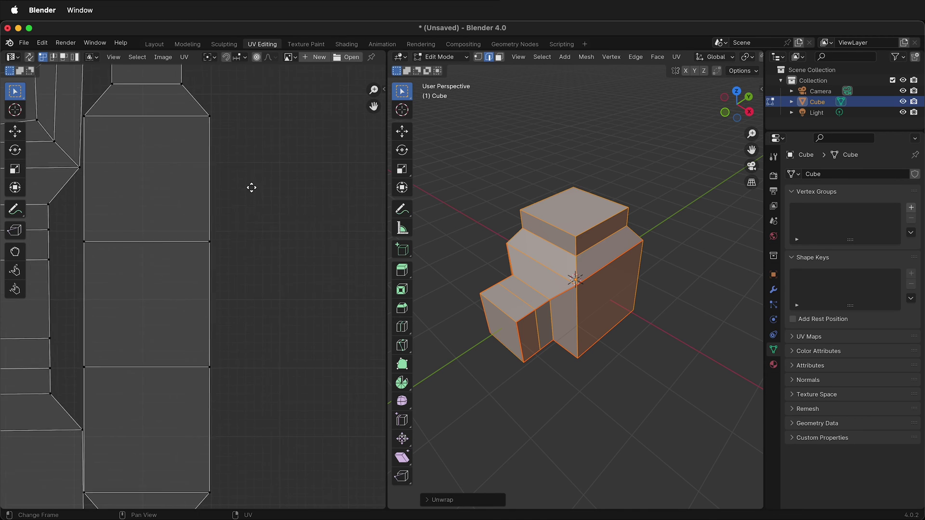
{"action": "scroll", "coordinate": [252, 188], "scroll_direction": "down", "scroll_amount": 3}
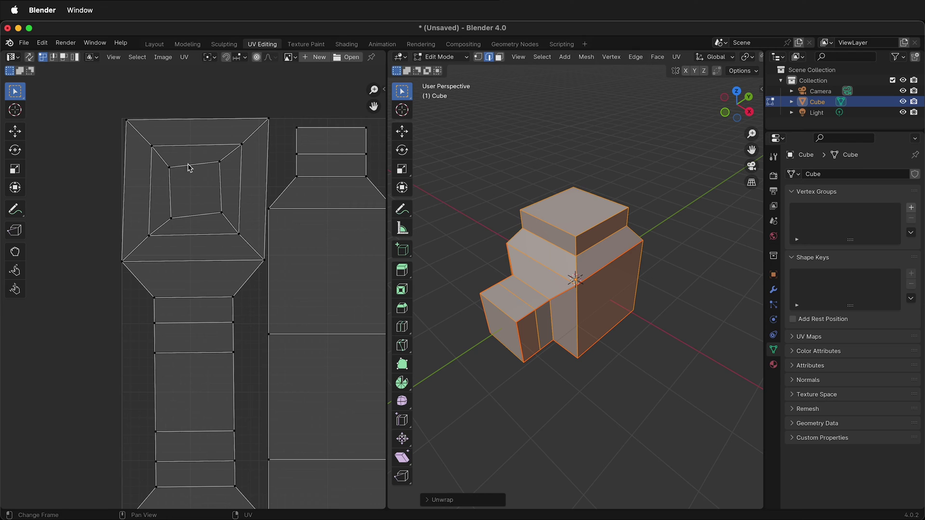
{"action": "scroll", "coordinate": [235, 226], "scroll_direction": "down", "scroll_amount": 2}
{"action": "key", "text": "alt+a"}
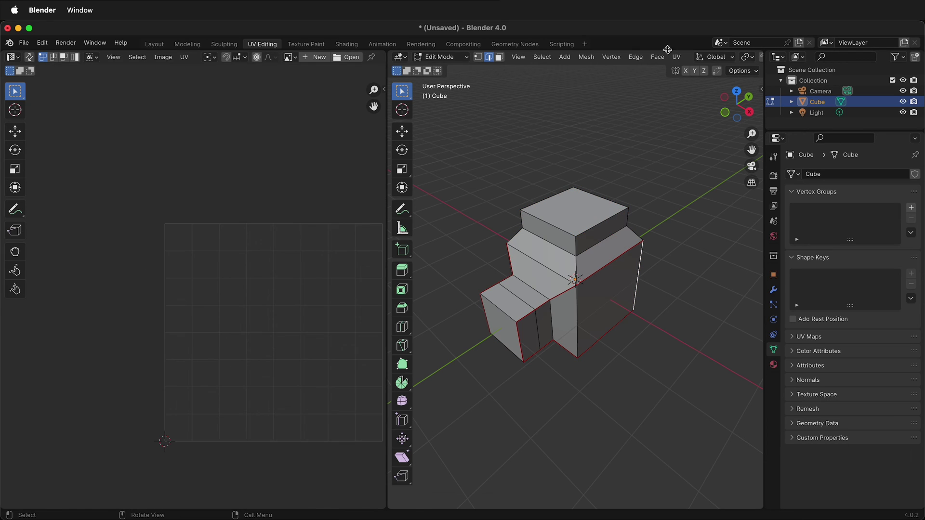
{"action": "key", "text": "a"}
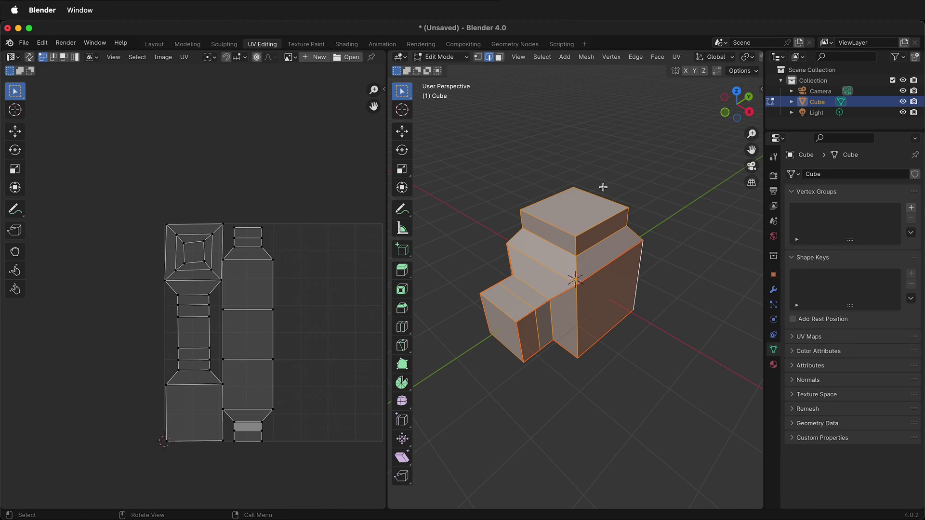
- Unwrap the whole mesh with Smart UV Project at a 66° angle limit, then deselect everything
{"action": "left_click", "coordinate": [676, 56]}
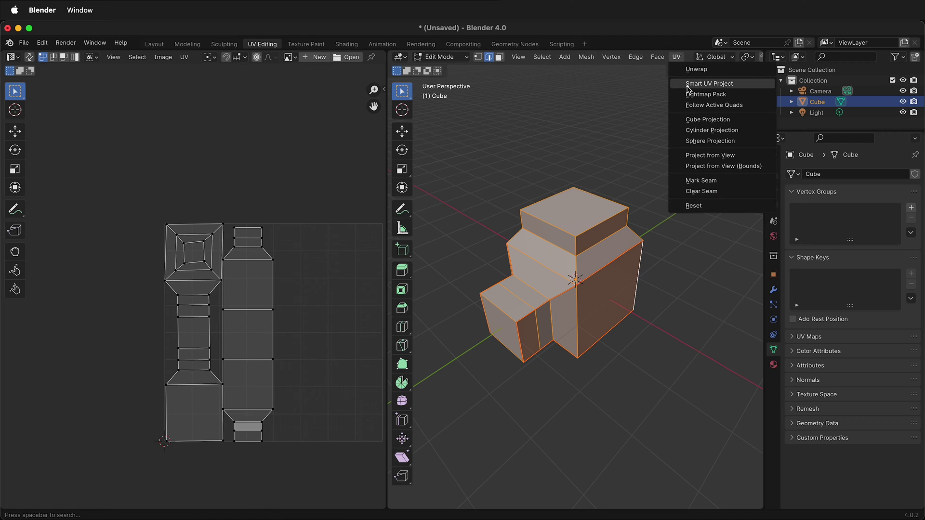
{"action": "left_click", "coordinate": [688, 85]}
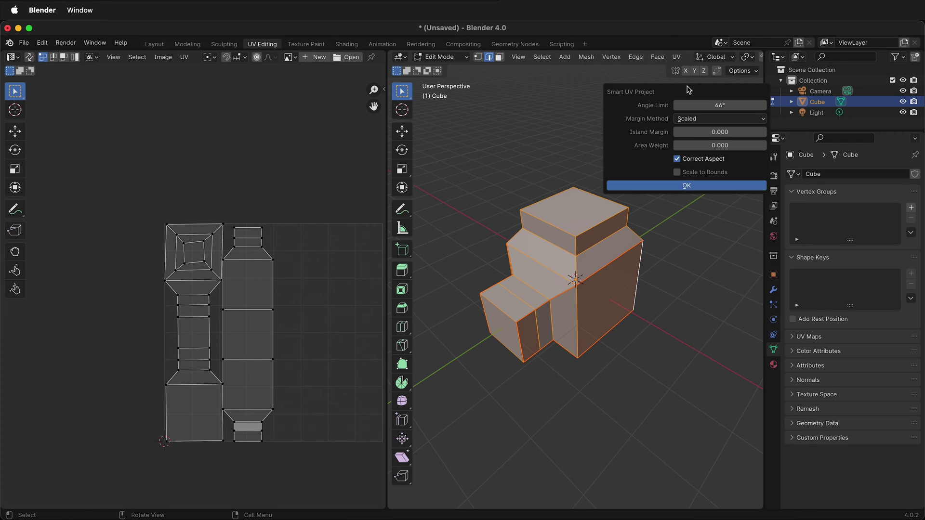
{"action": "left_click", "coordinate": [686, 186]}
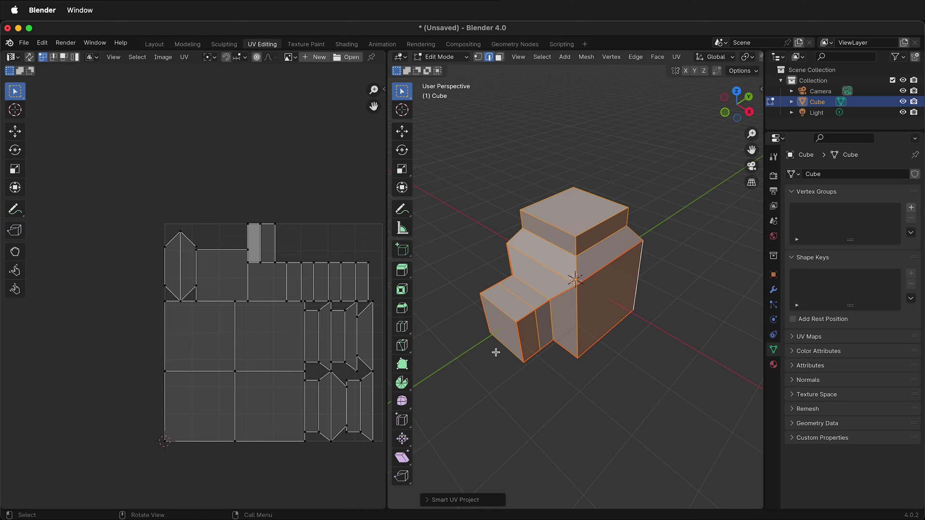
{"action": "left_click", "coordinate": [602, 359]}
{"action": "scroll", "coordinate": [613, 413], "scroll_direction": "up", "scroll_amount": 2}
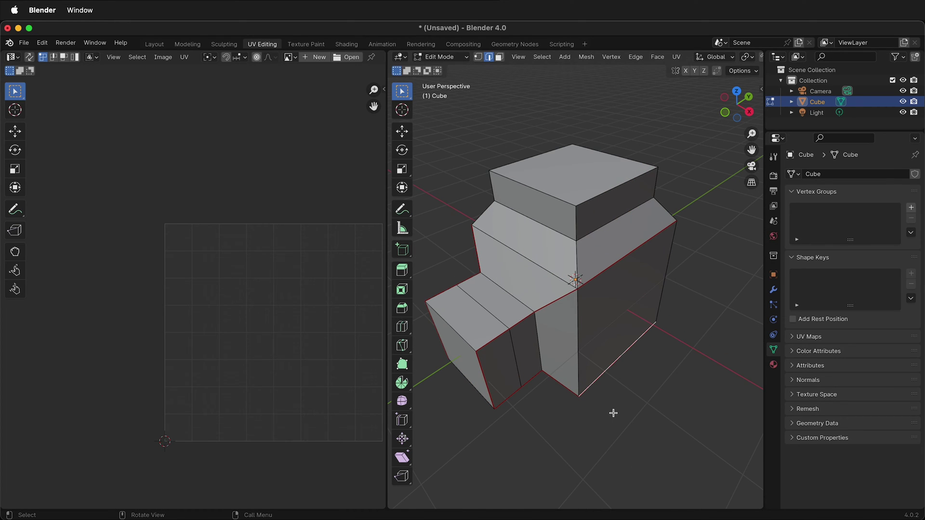
- Switch to Object Mode and replace the object's existing material with a new one named "my material"
{"action": "left_click", "coordinate": [465, 58]}
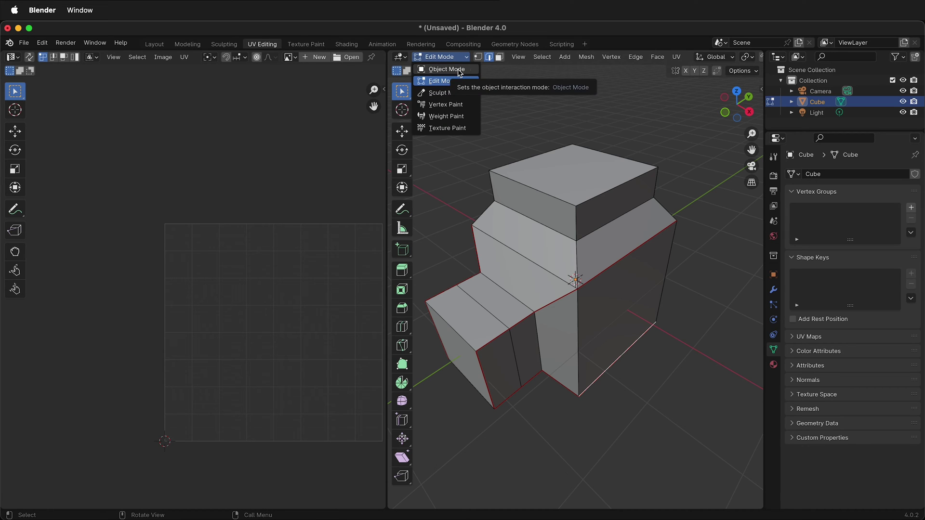
{"action": "left_click", "coordinate": [459, 70]}
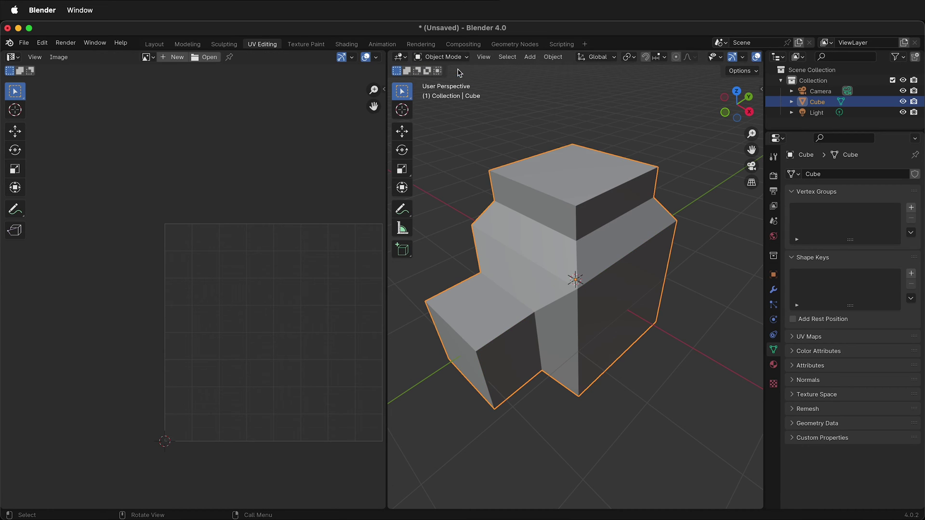
{"action": "left_click", "coordinate": [772, 370]}
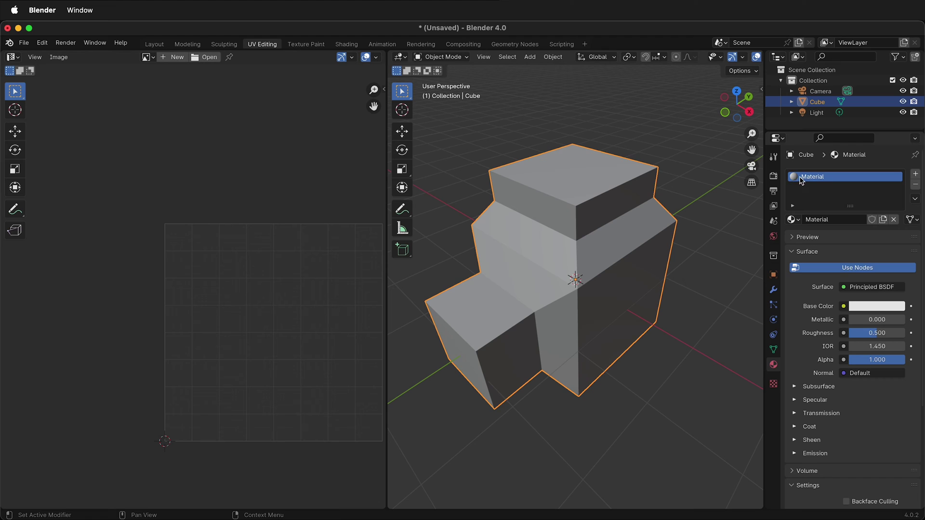
{"action": "left_click", "coordinate": [915, 185]}
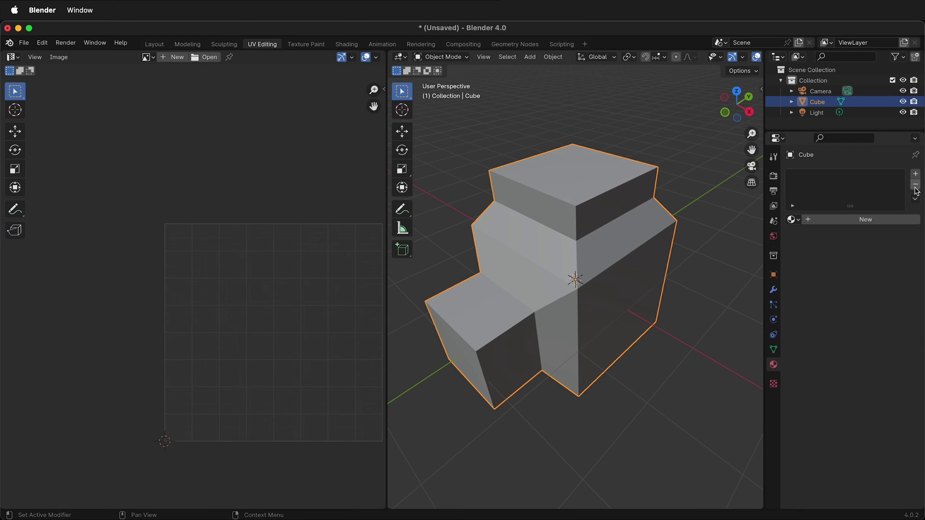
{"action": "left_click", "coordinate": [866, 220]}
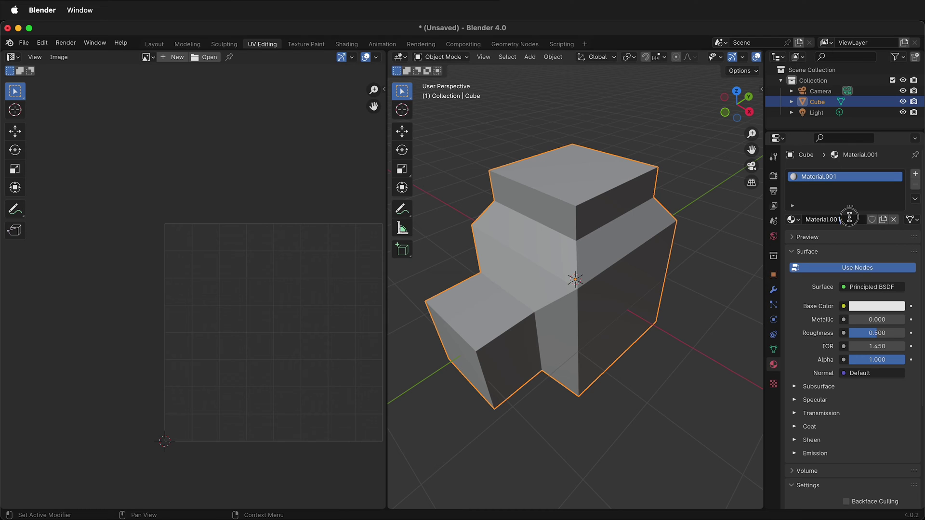
{"action": "left_click", "coordinate": [849, 217]}
{"action": "type", "text": "my material"}
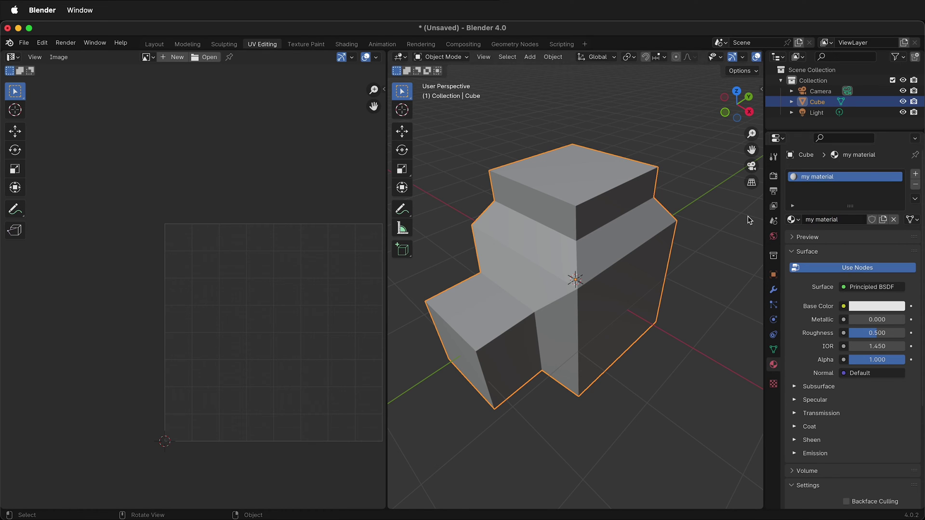
{"action": "key", "text": "Return"}
- Drive the material's base color with an Image Texture loaded from shell-texture.png
{"action": "left_click", "coordinate": [844, 307]}
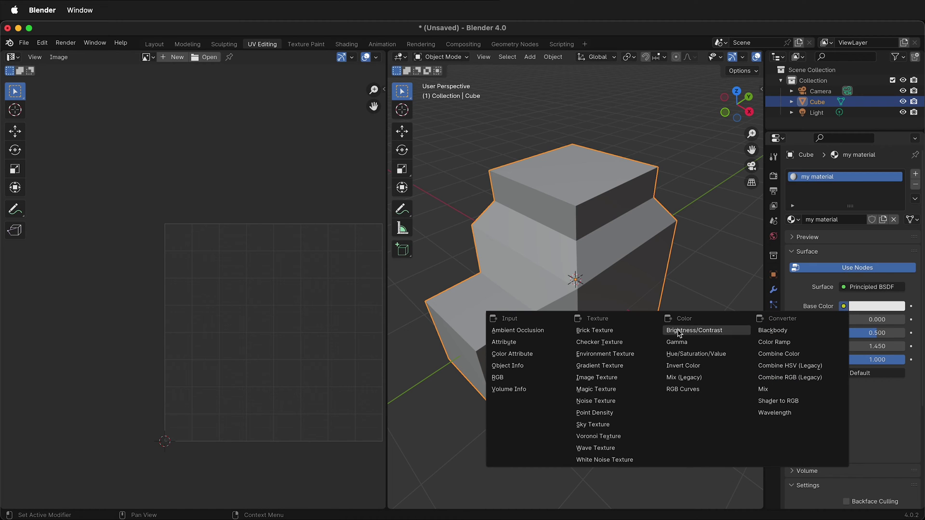
{"action": "left_click", "coordinate": [613, 378]}
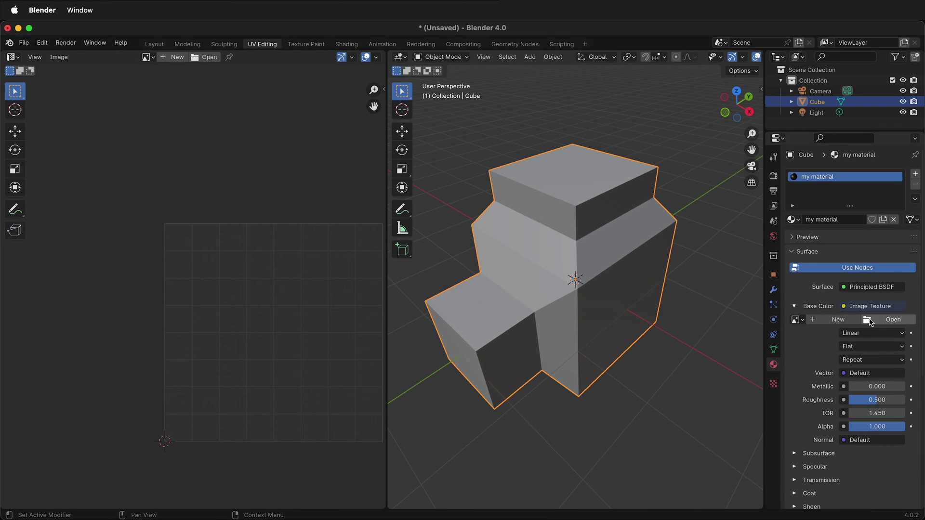
{"action": "left_click", "coordinate": [870, 321]}
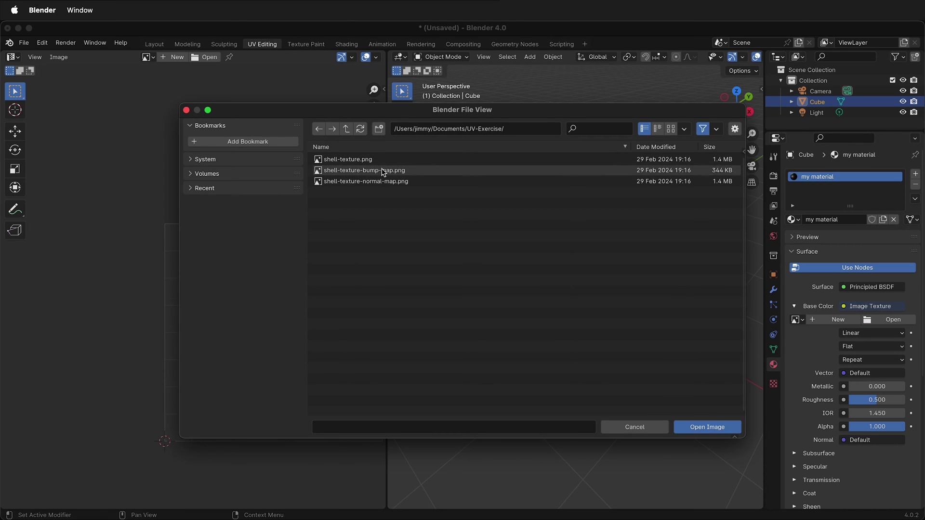
{"action": "left_click", "coordinate": [352, 160]}
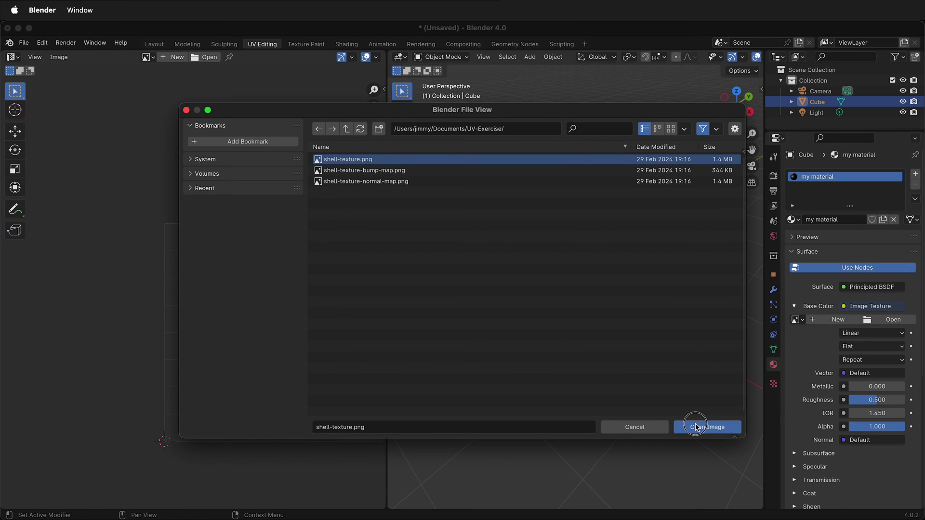
{"action": "left_click", "coordinate": [696, 427]}
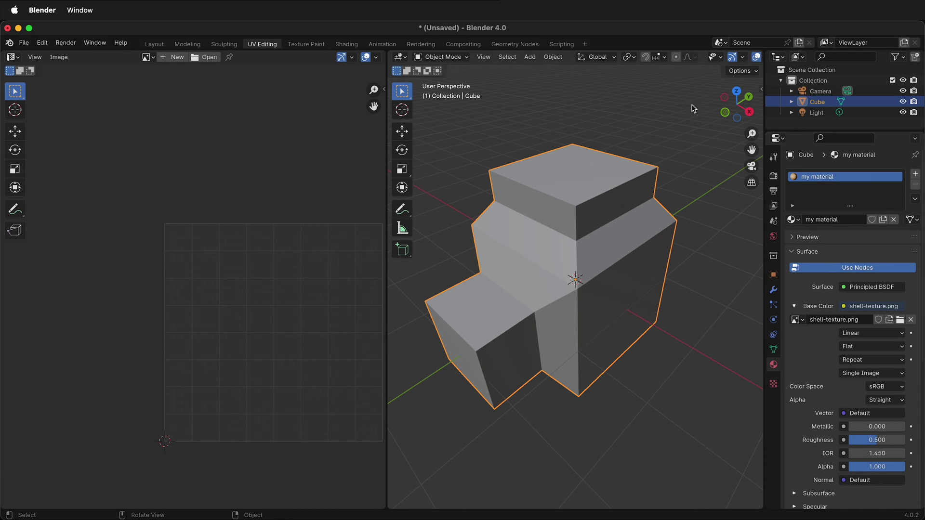
- Display the object in Material Preview shading and examine how the texture meets at the face edges
{"action": "scroll", "coordinate": [697, 57], "scroll_direction": "down", "scroll_amount": 5}
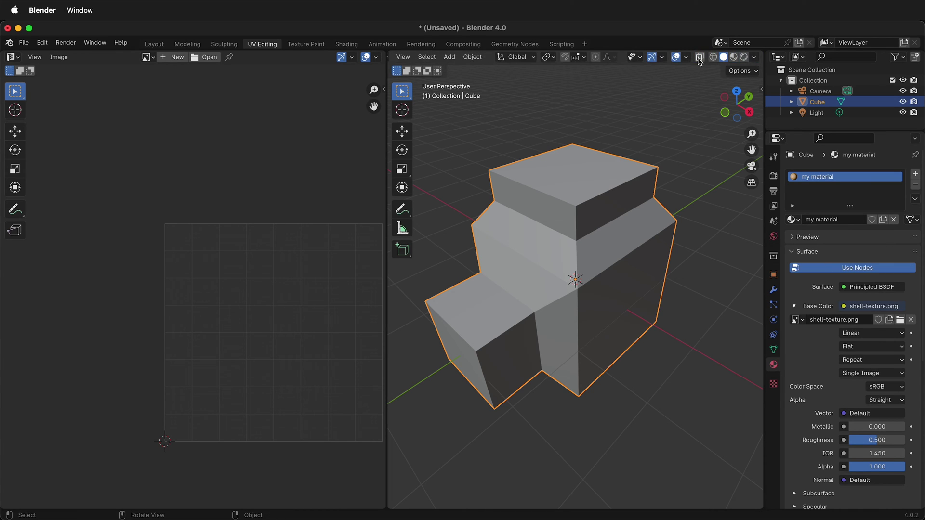
{"action": "left_click", "coordinate": [734, 57]}
{"action": "left_click", "coordinate": [664, 402]}
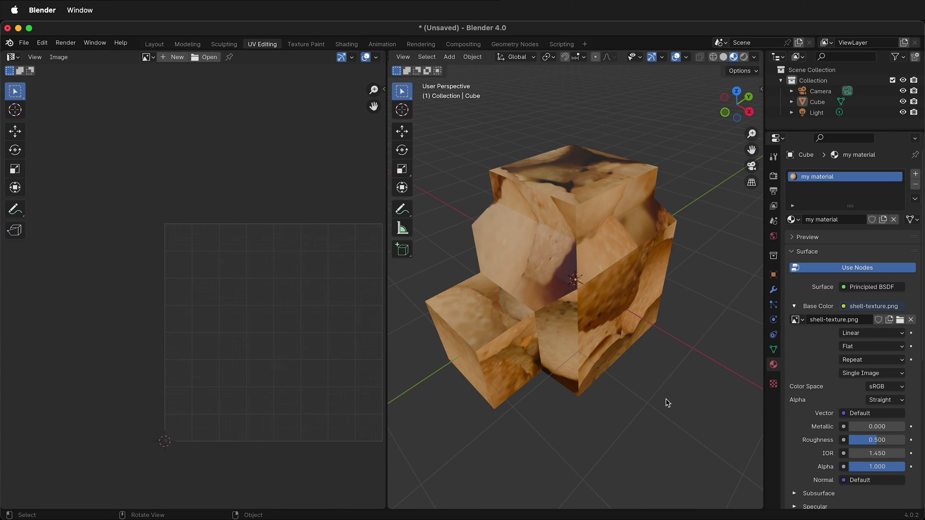
{"action": "scroll", "coordinate": [667, 403], "scroll_direction": "up", "scroll_amount": 5}
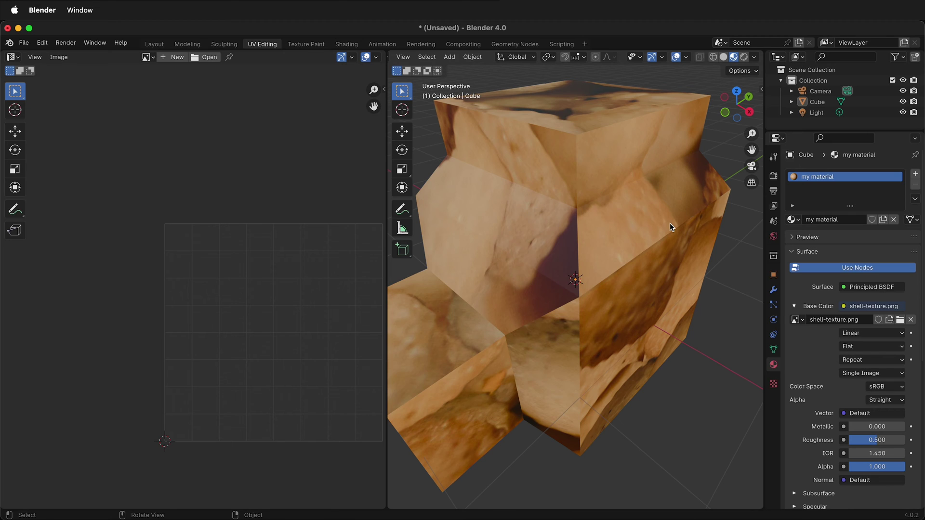
{"action": "scroll", "coordinate": [668, 222], "scroll_direction": "up", "scroll_amount": 2}
{"action": "scroll", "coordinate": [669, 221], "scroll_direction": "down", "scroll_amount": 6}
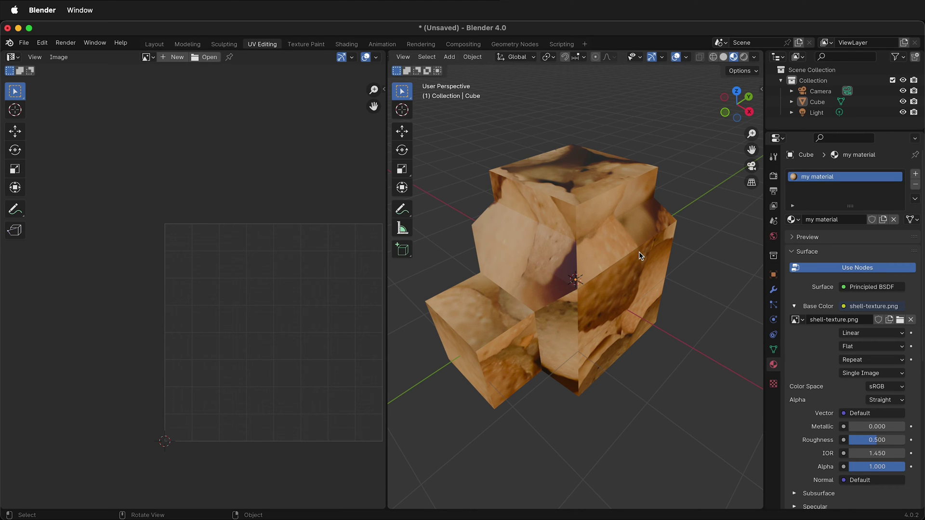
- Enter Edit Mode on the object and clear all existing seams from the mesh
{"action": "left_click", "coordinate": [608, 162]}
{"action": "right_click", "coordinate": [609, 145]}
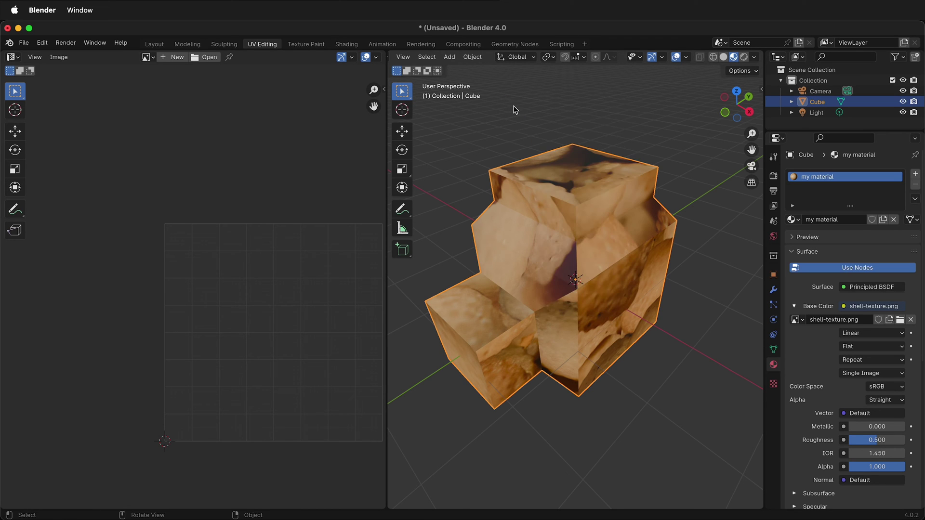
{"action": "key", "text": "Tab"}
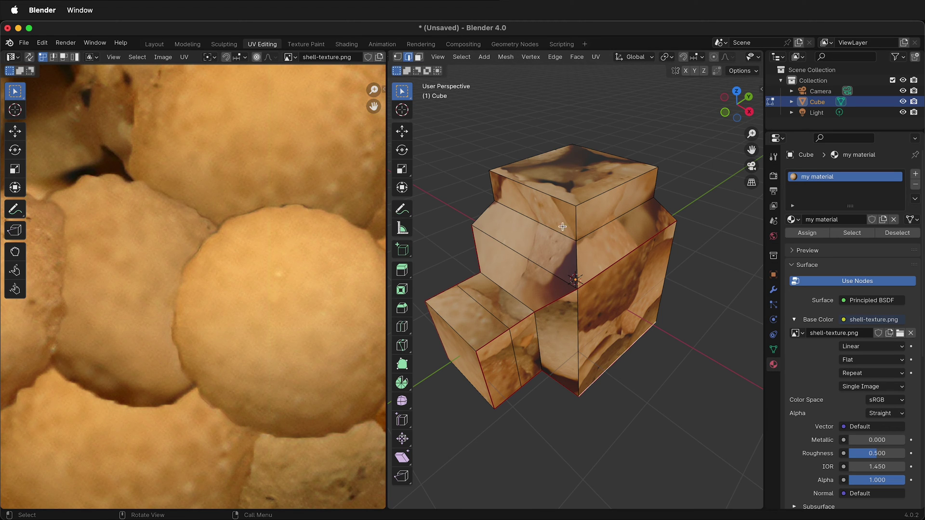
{"action": "key", "text": "a"}
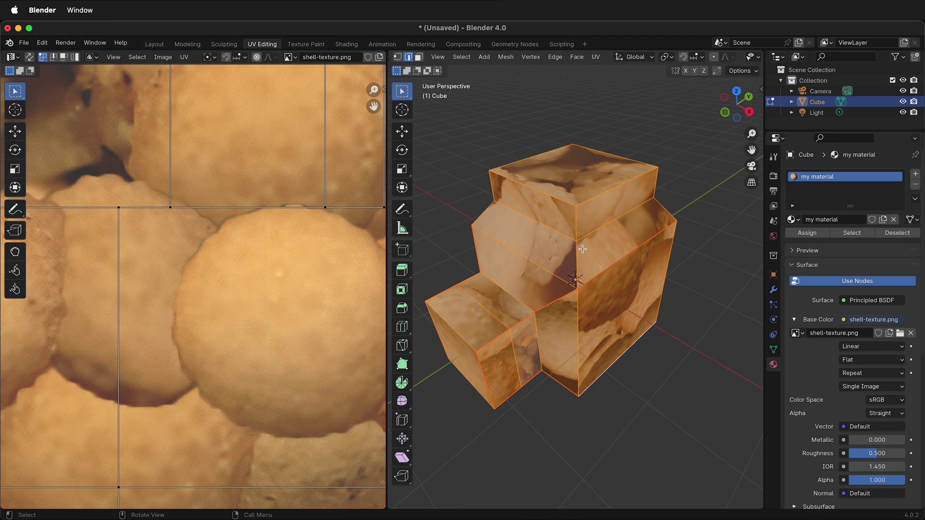
{"action": "right_click", "coordinate": [582, 249]}
{"action": "key", "text": "alt+a"}
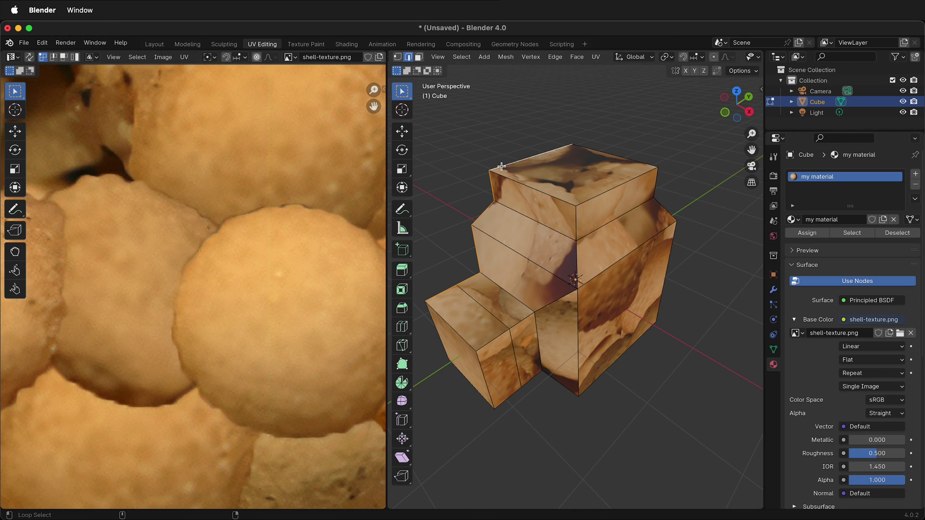
- Mark seams along the edges that form the object's outer outline, including the side extrusion
{"action": "left_click", "coordinate": [448, 225], "text": "alt"}
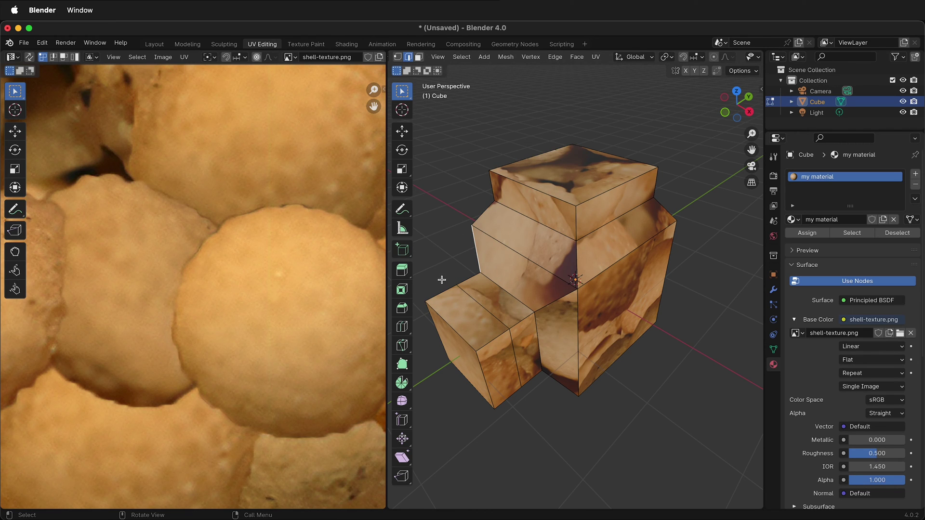
{"action": "left_click", "coordinate": [431, 319], "text": "alt"}
{"action": "left_click", "coordinate": [488, 210], "text": "alt"}
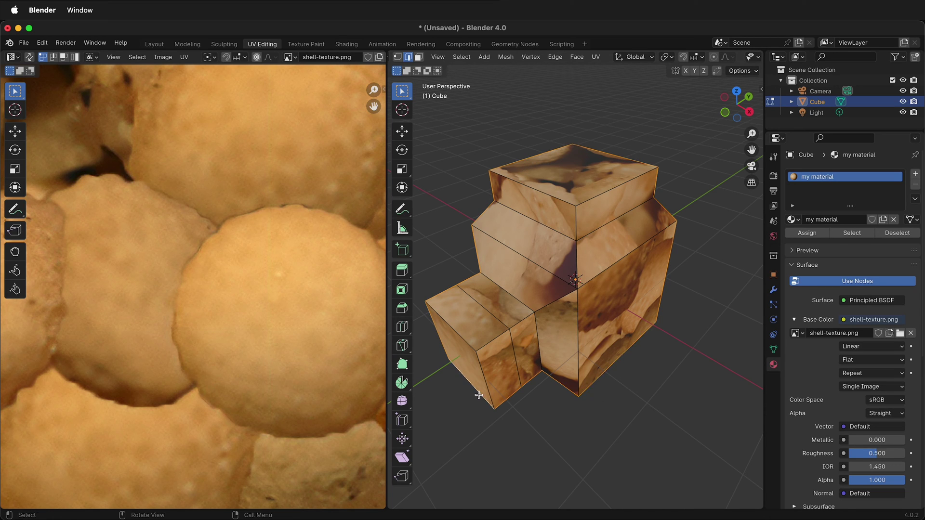
{"action": "key", "text": "ctrl+e"}
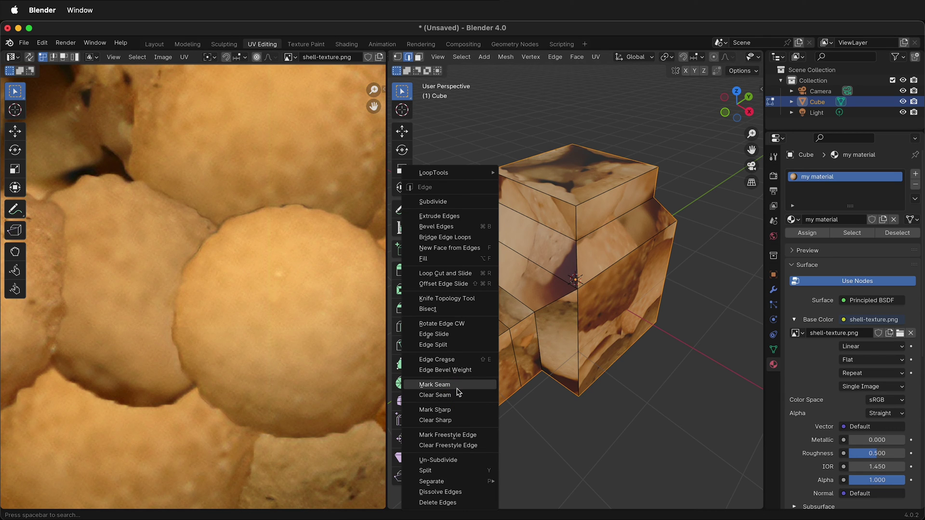
{"action": "left_click", "coordinate": [456, 388]}
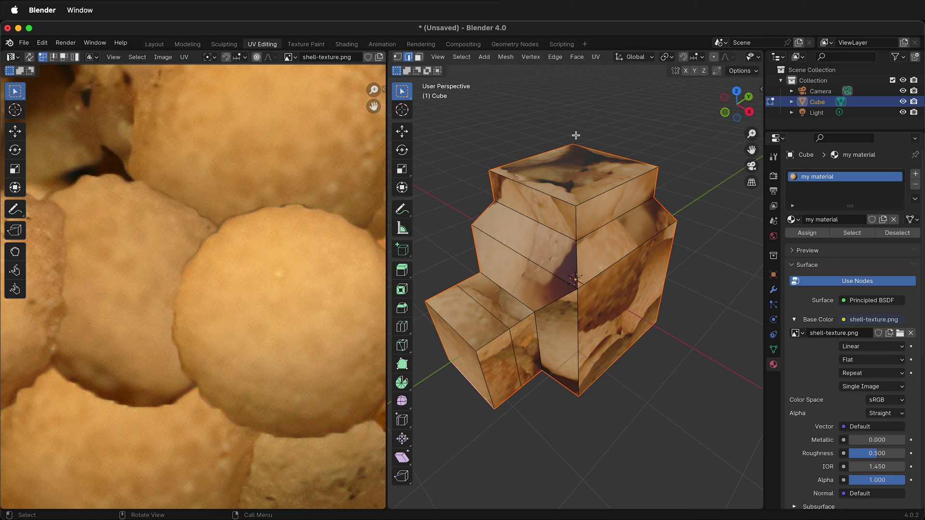
- Unwrap the whole mesh along the new seams with the standard Unwrap and examine the texture from different angles
{"action": "key", "text": "a"}
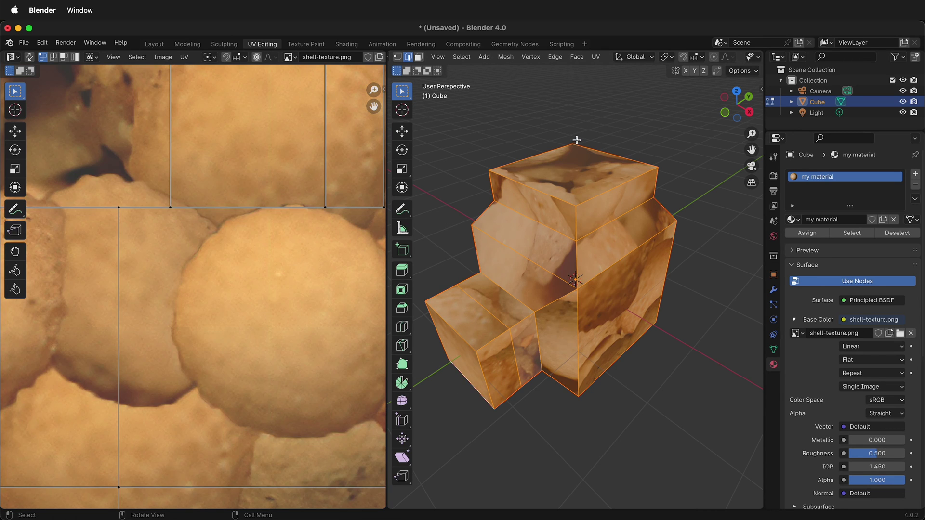
{"action": "left_click", "coordinate": [596, 57]}
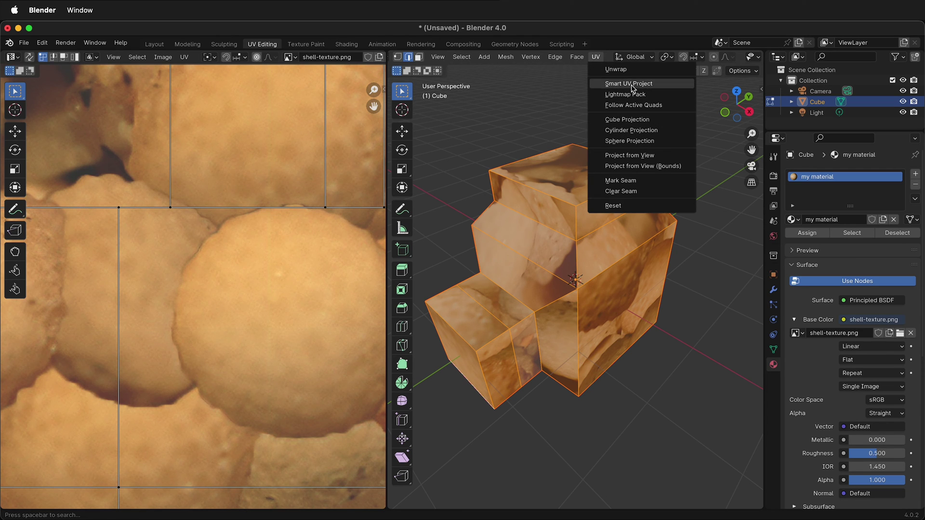
{"action": "left_click", "coordinate": [616, 69]}
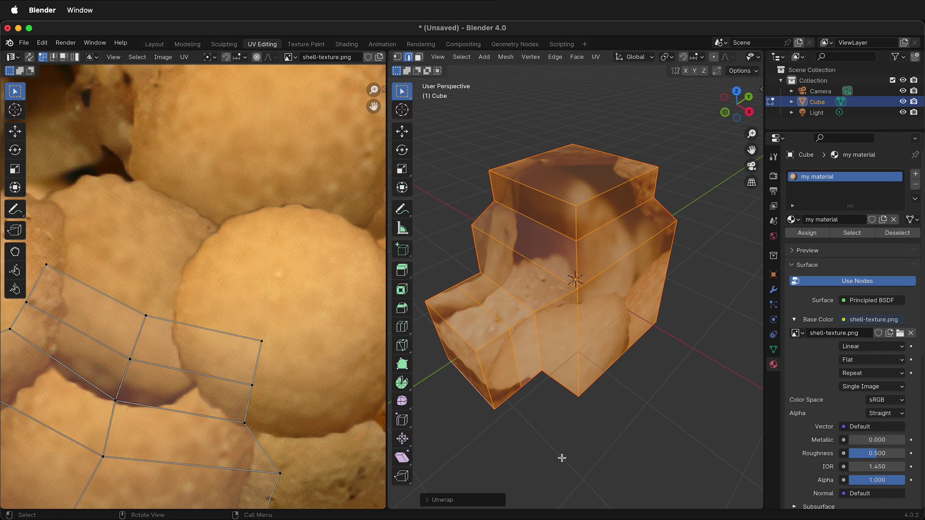
{"action": "left_click", "coordinate": [560, 442]}
{"action": "middle_click_drag", "start_coordinate": [599, 417], "coordinate": [602, 212]}
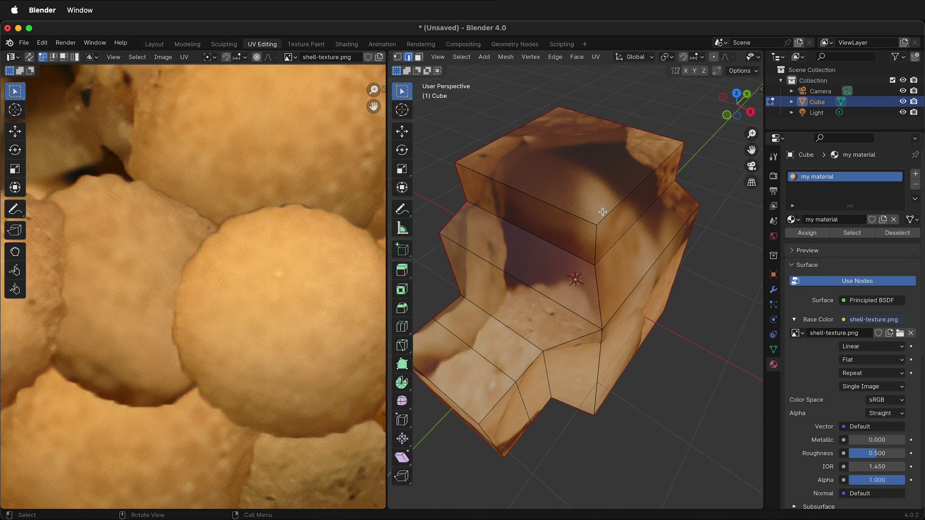
{"action": "scroll", "coordinate": [616, 281], "scroll_direction": "down", "scroll_amount": 1}
{"action": "middle_click_drag", "start_coordinate": [665, 442], "coordinate": [647, 399]}
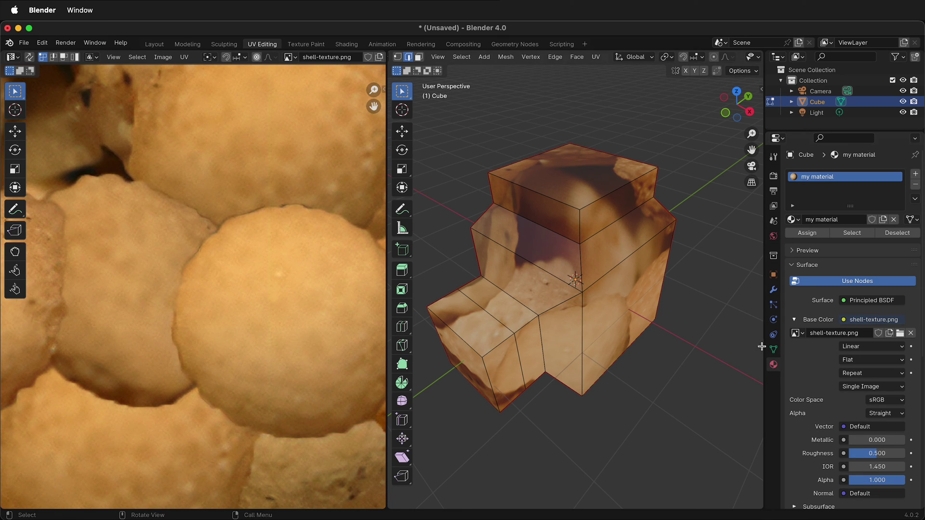
- Assign a Bump node to the material's Normal input
{"action": "scroll", "coordinate": [835, 434], "scroll_direction": "down", "scroll_amount": 5}
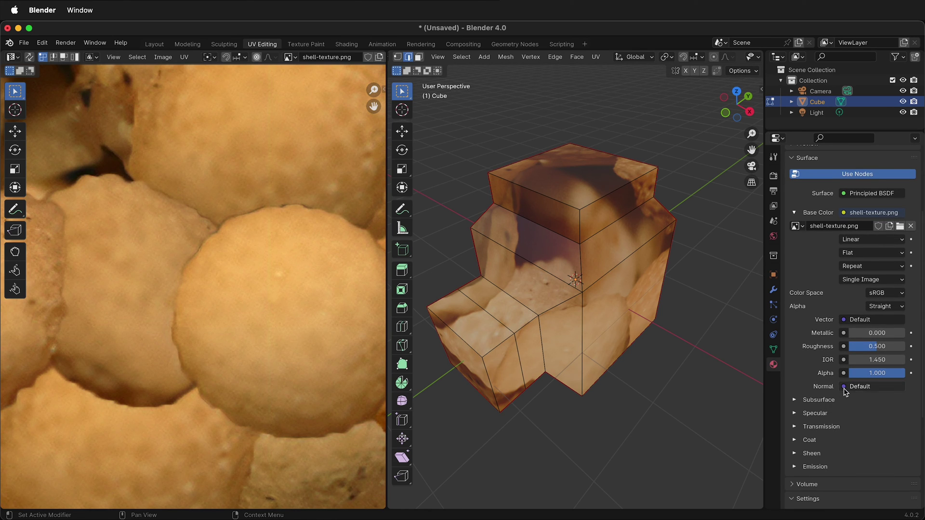
{"action": "left_click", "coordinate": [846, 390]}
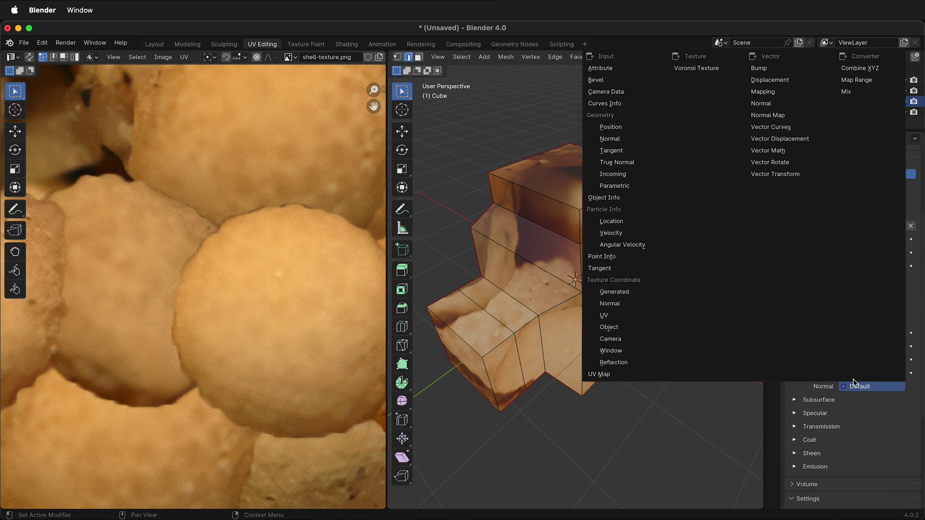
{"action": "left_click", "coordinate": [769, 69]}
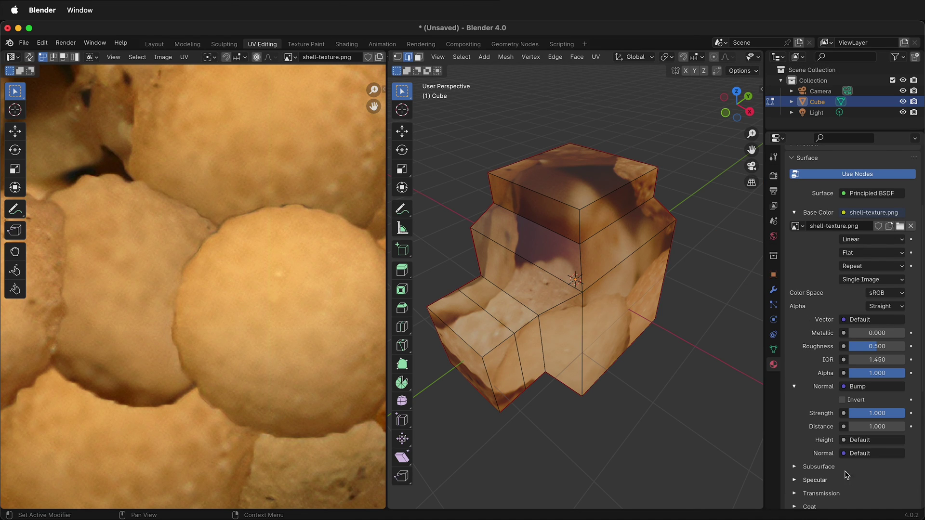
- Open the Shading workspace and move the Bump node clear of the image texture node, just below it
{"action": "left_click", "coordinate": [346, 44]}
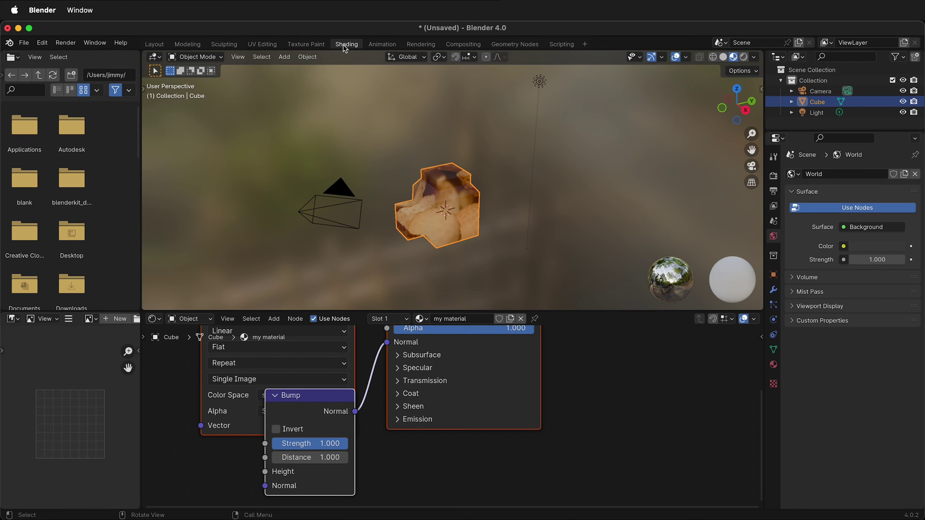
{"action": "scroll", "coordinate": [599, 374], "scroll_direction": "up", "scroll_amount": 1}
{"action": "scroll", "coordinate": [599, 372], "scroll_direction": "down", "scroll_amount": 4}
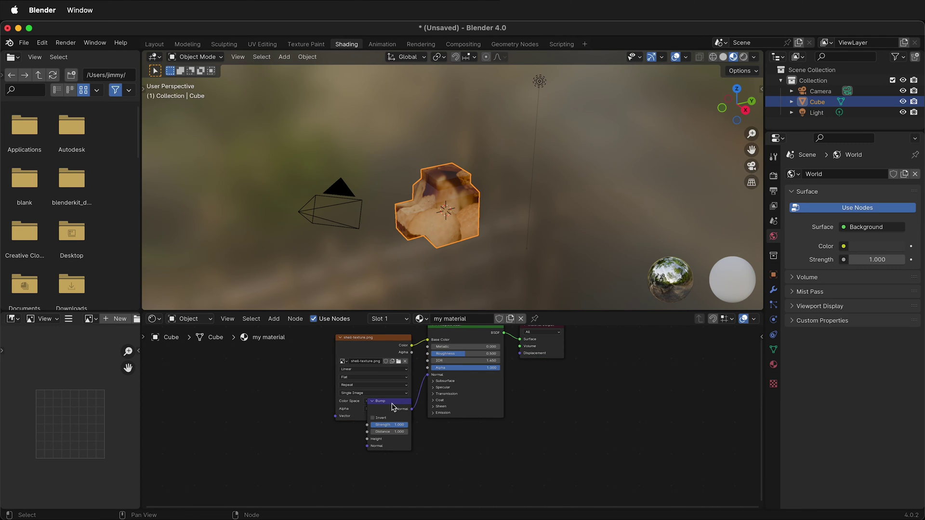
{"action": "left_click_drag", "start_coordinate": [393, 402], "coordinate": [404, 434]}
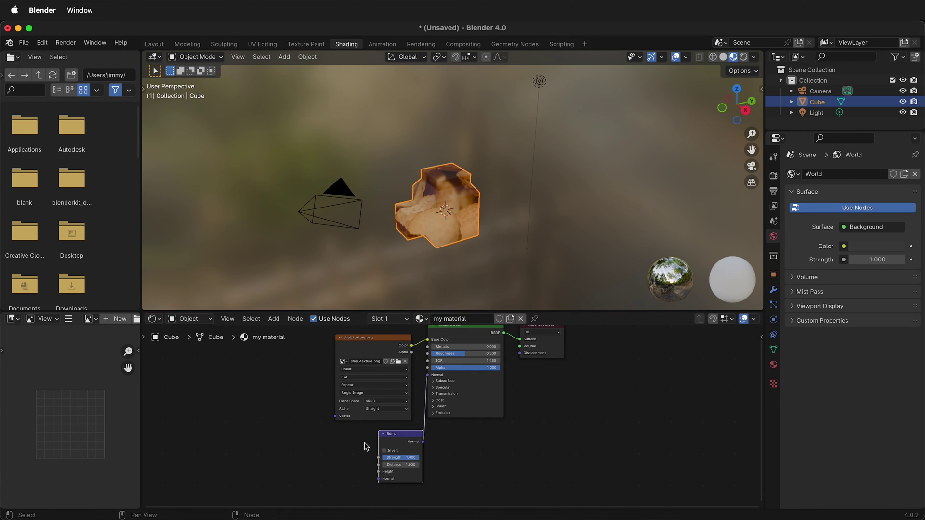
- Duplicate the shell-texture.png node beside the Bump node and connect the copy's Color output to the Bump's Height input
{"action": "left_click", "coordinate": [371, 343]}
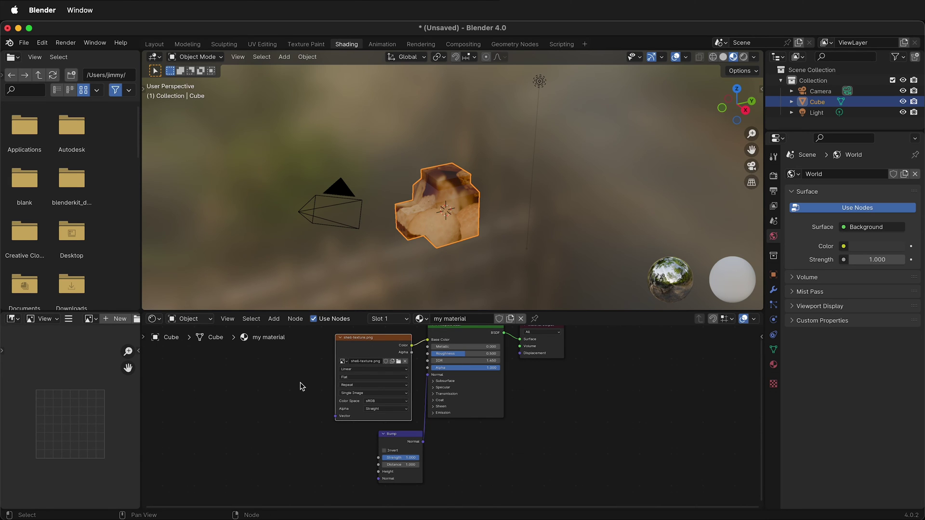
{"action": "key", "text": "shift+d"}
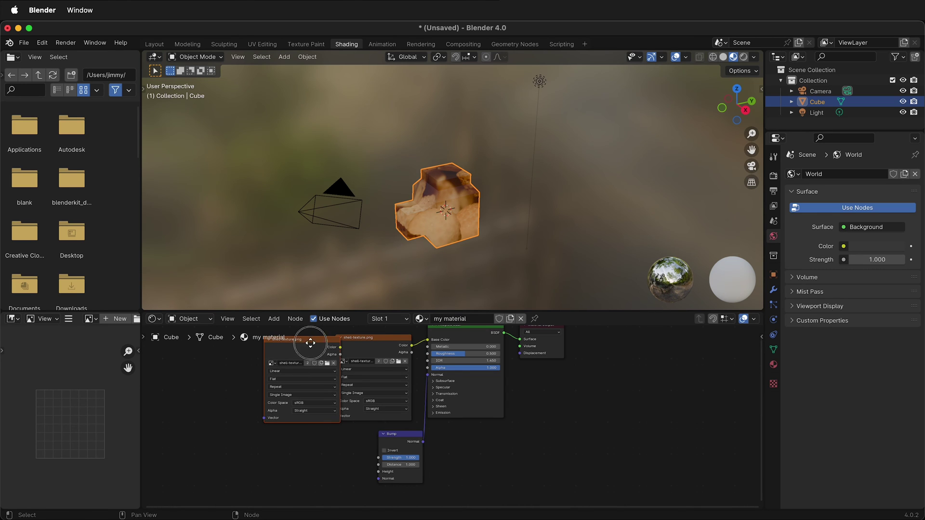
{"action": "left_click", "coordinate": [303, 433]}
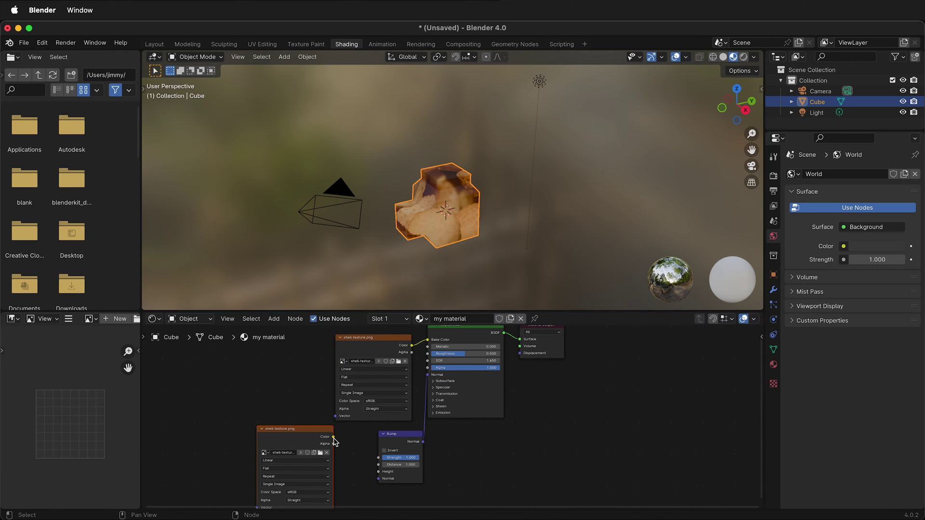
{"action": "left_click_drag", "start_coordinate": [333, 437], "coordinate": [379, 473]}
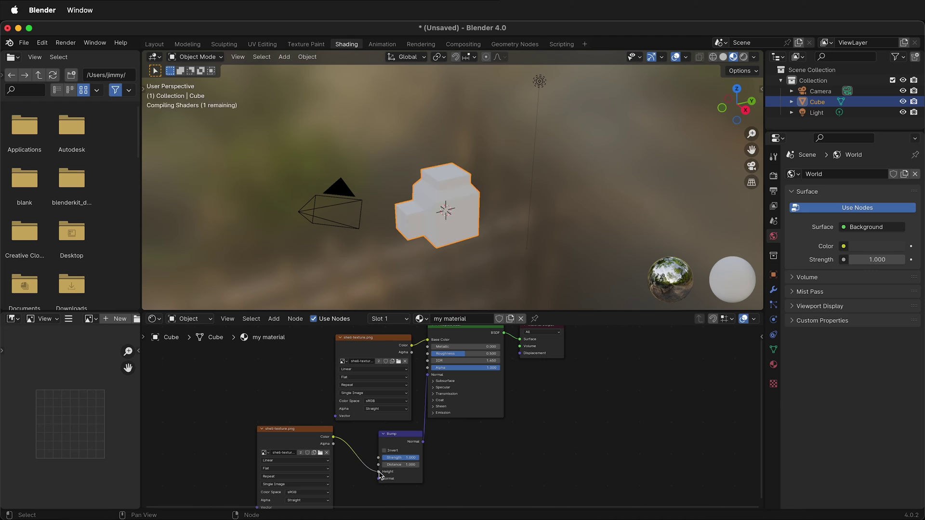
- Load shell-texture-bump-map.png into the duplicated image node and examine the bumps on the object
{"action": "left_click", "coordinate": [320, 453]}
{"action": "left_click", "coordinate": [392, 171]}
{"action": "left_click", "coordinate": [726, 433]}
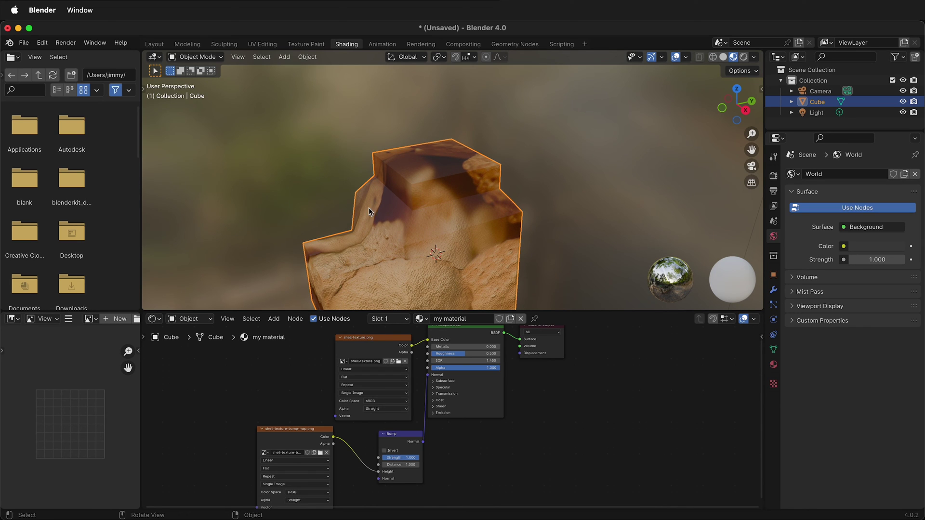
{"action": "middle_click_drag", "start_coordinate": [528, 171], "coordinate": [529, 172]}
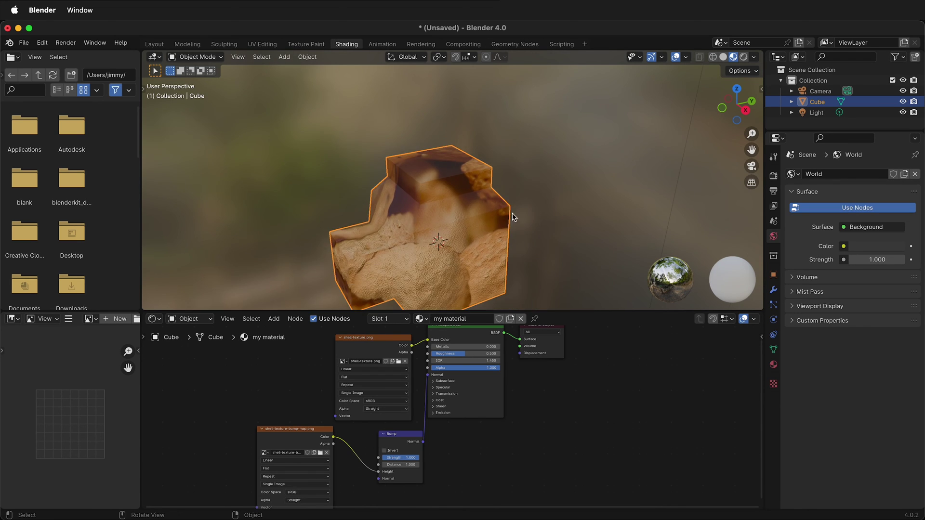
- Switch to the Layout workspace and show the object in Material Preview through the camera
{"action": "left_click", "coordinate": [154, 44]}
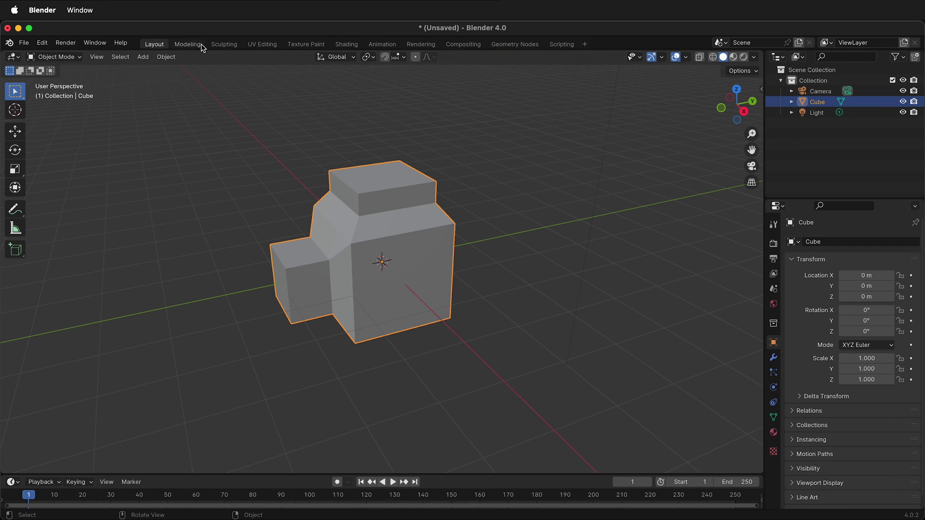
{"action": "left_click", "coordinate": [730, 58]}
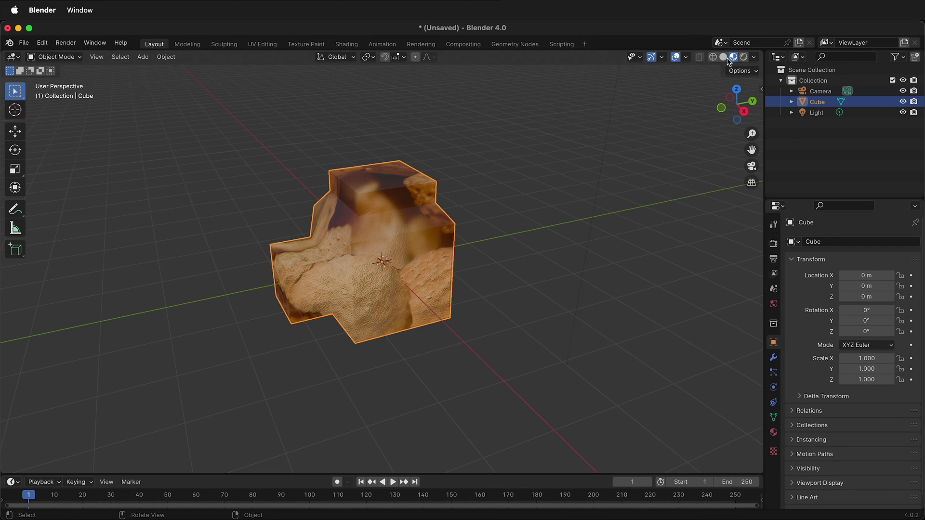
{"action": "left_click", "coordinate": [752, 169]}
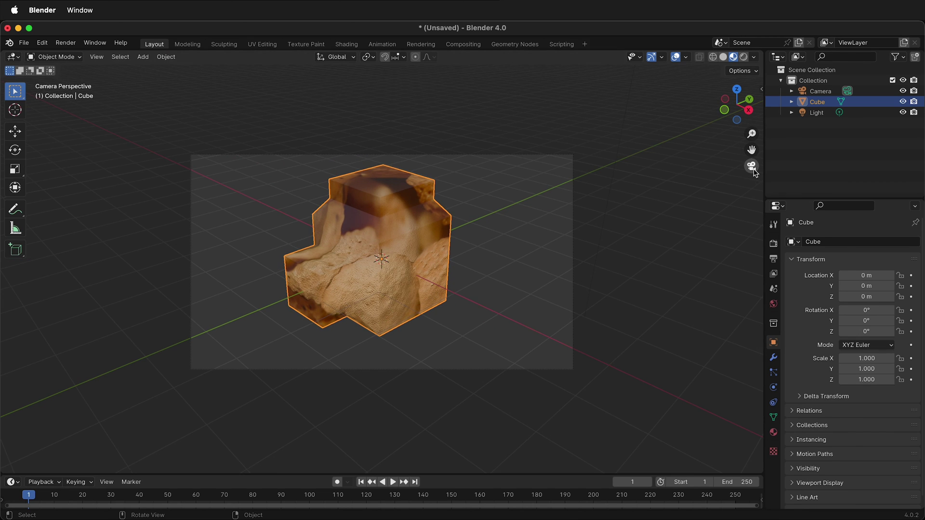
- Lock the camera to the view and orbit it around the object to reframe the shot
{"action": "left_click", "coordinate": [762, 89]}
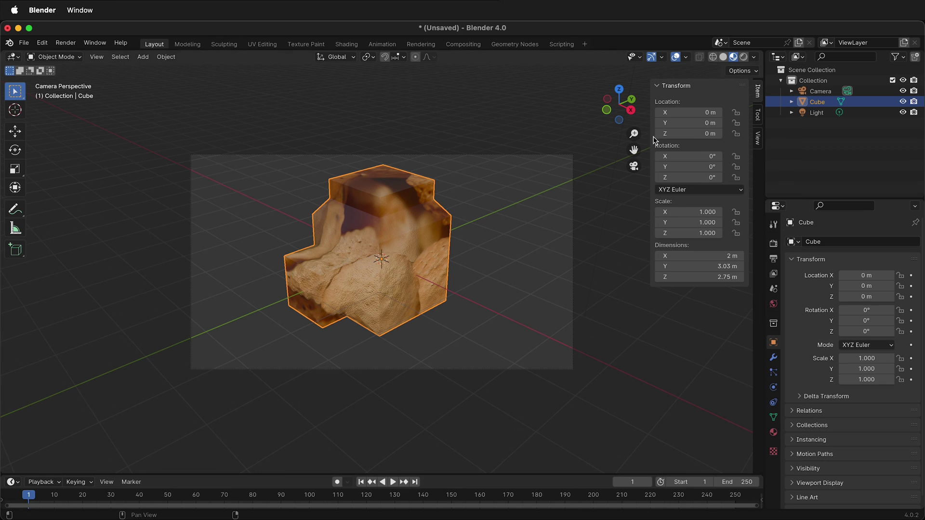
{"action": "left_click", "coordinate": [757, 144]}
{"action": "left_click", "coordinate": [696, 219]}
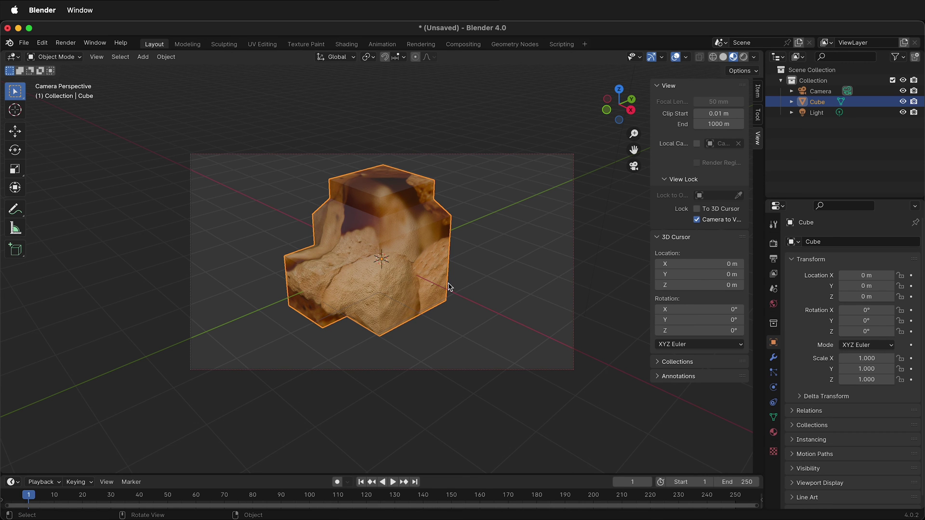
{"action": "middle_click_drag", "start_coordinate": [449, 285], "coordinate": [484, 276]}
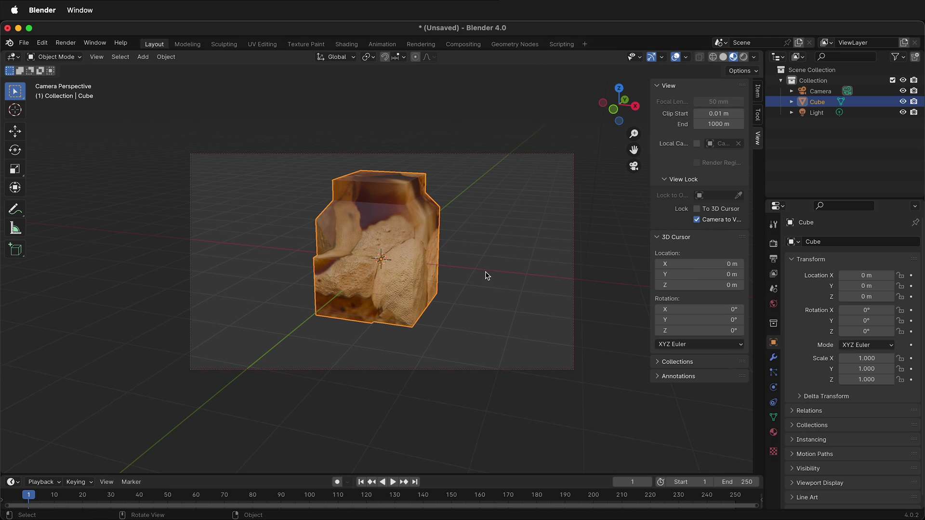
- Switch the viewport to Rendered shading, orbit the camera to another side of the object and add an area light
{"action": "left_click", "coordinate": [743, 56]}
{"action": "middle_click_drag", "start_coordinate": [438, 318], "coordinate": [515, 306]}
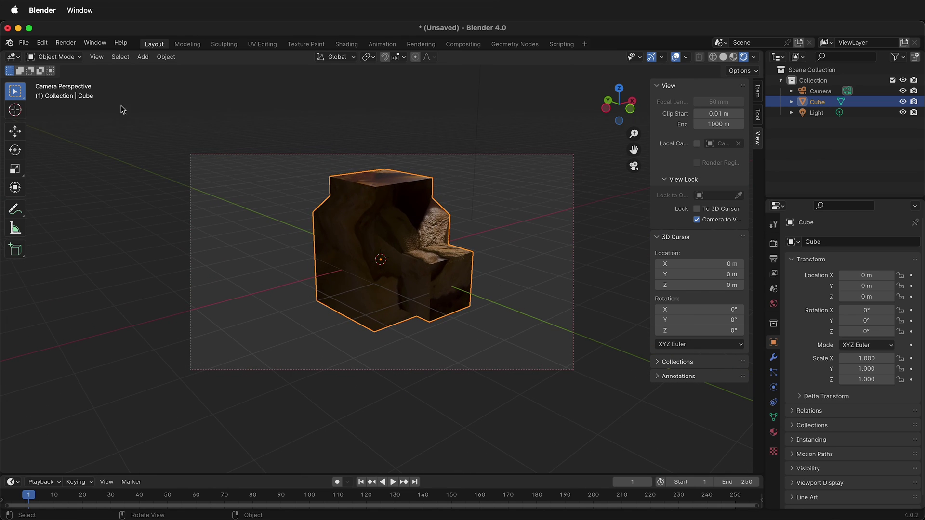
{"action": "key", "text": "shift+a"}
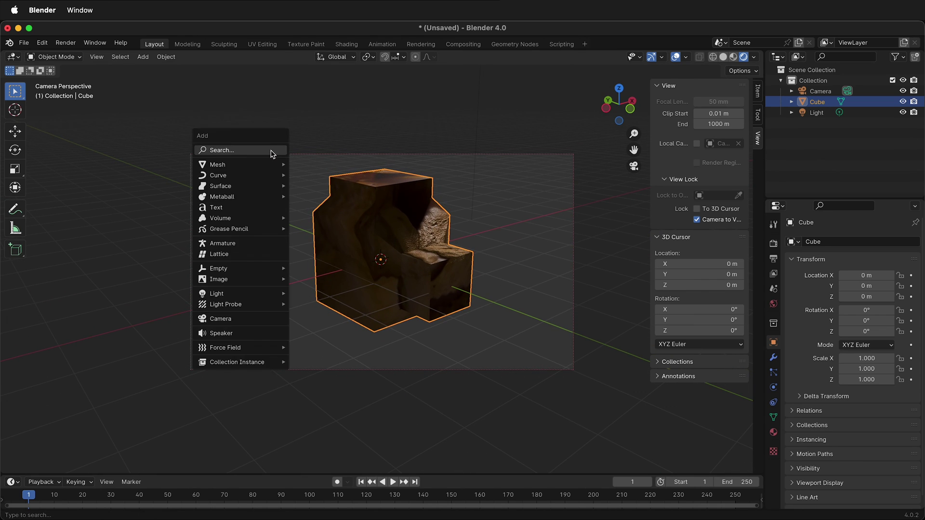
{"action": "mouse_move", "coordinate": [262, 296]}
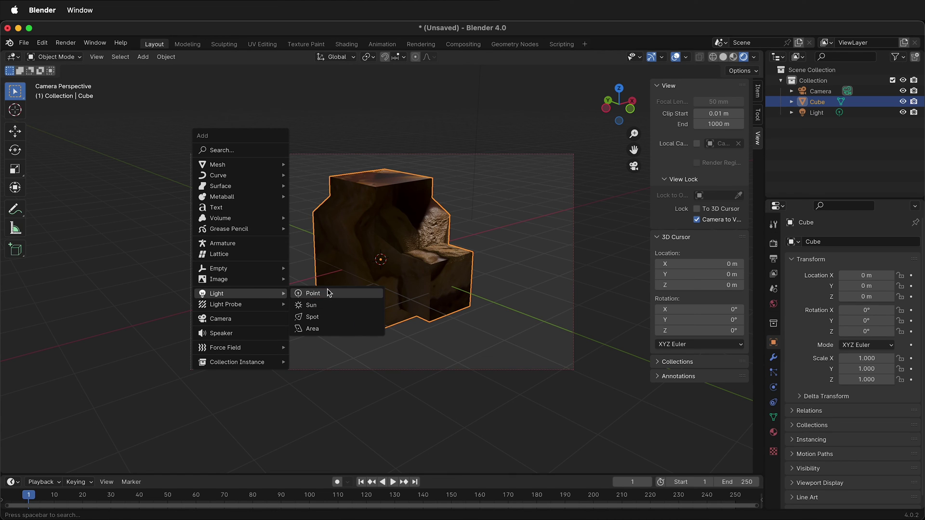
{"action": "left_click", "coordinate": [318, 330]}
- Raise the area light to about 3.36 m in Z and move it horizontally to about X -4.59 m, Y -0.04 m
{"action": "scroll", "coordinate": [487, 394], "scroll_direction": "down", "scroll_amount": 3}
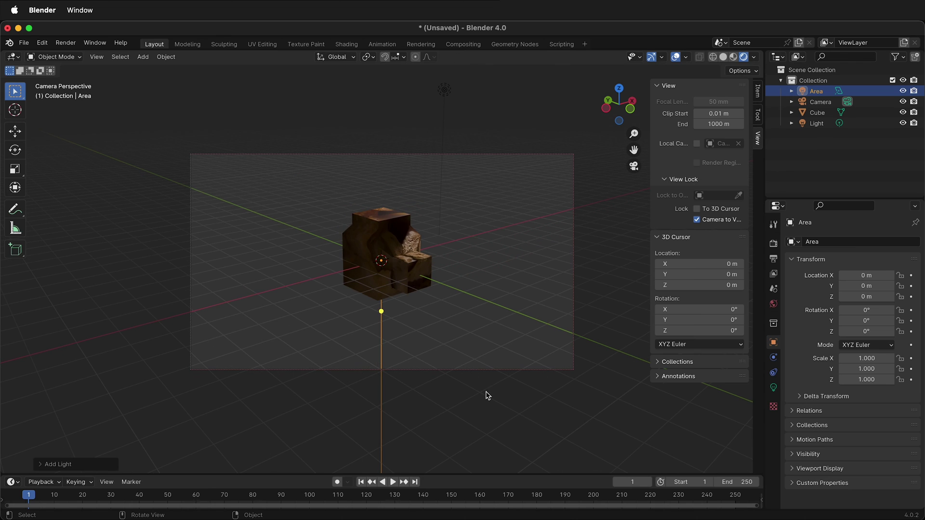
{"action": "key", "text": "g"}
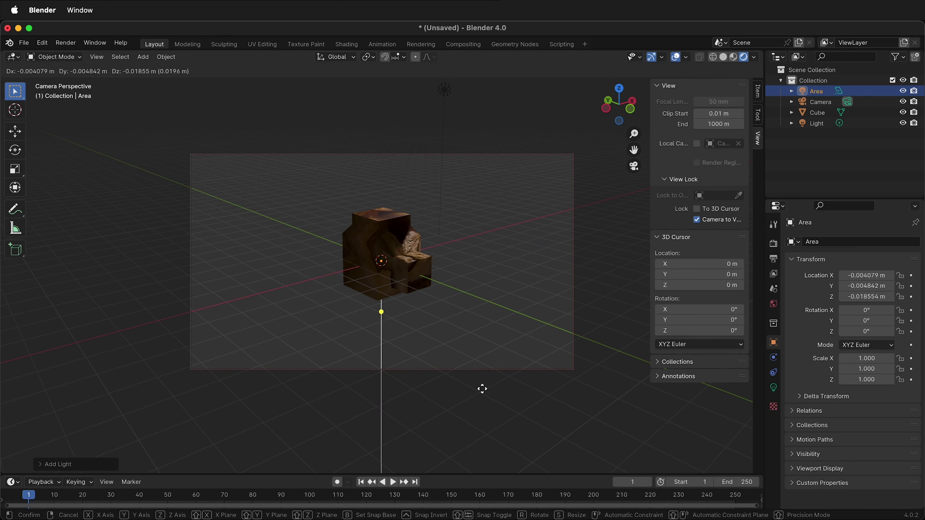
{"action": "key", "text": "z"}
{"action": "left_click", "coordinate": [465, 298]}
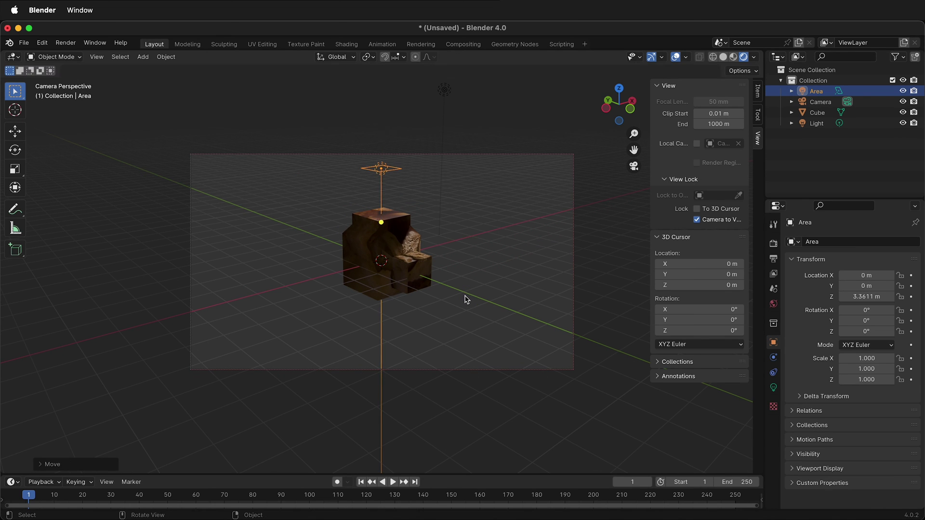
{"action": "key", "text": "g"}
{"action": "key", "text": "shift+z"}
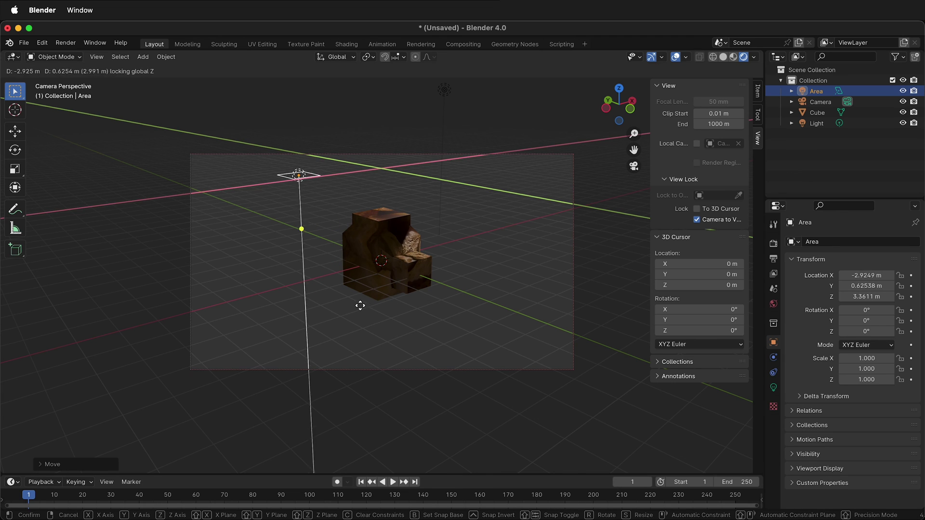
{"action": "left_click", "coordinate": [337, 312]}
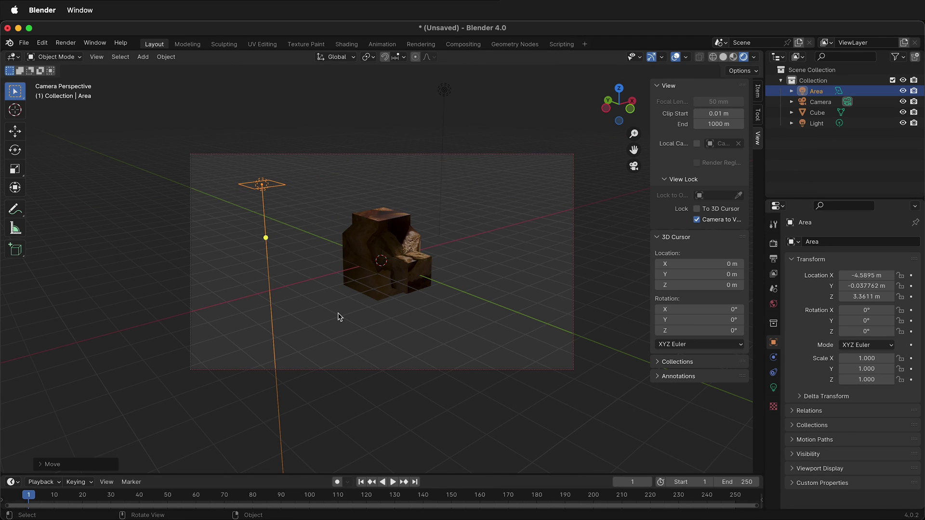
- Rotate the area light about -58.9° around Y to face the object and set its power to 142.8 W
{"action": "key", "text": "r"}
{"action": "key", "text": "y"}
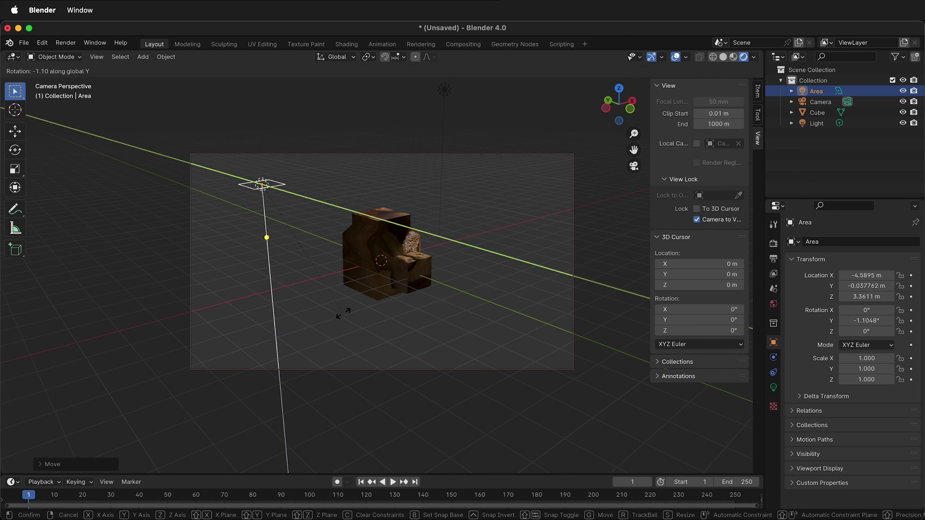
{"action": "left_click", "coordinate": [412, 182]}
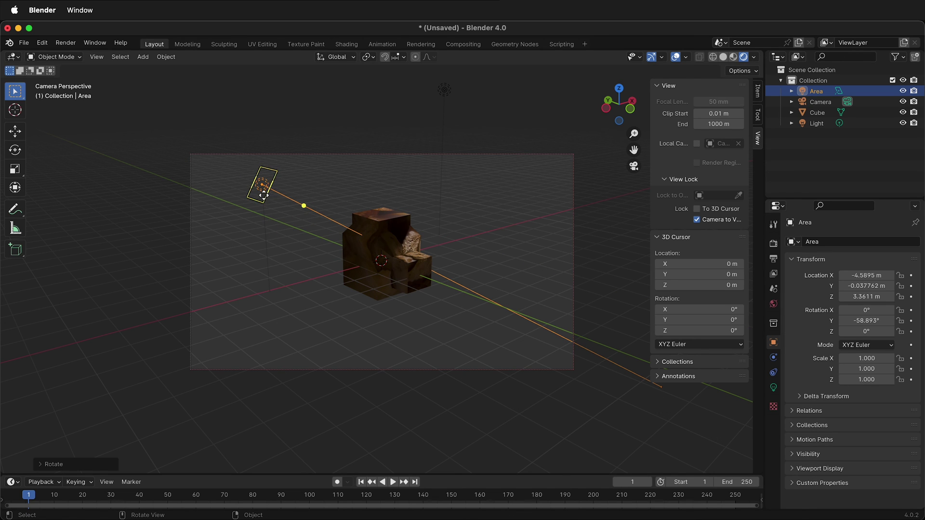
{"action": "left_click", "coordinate": [773, 387]}
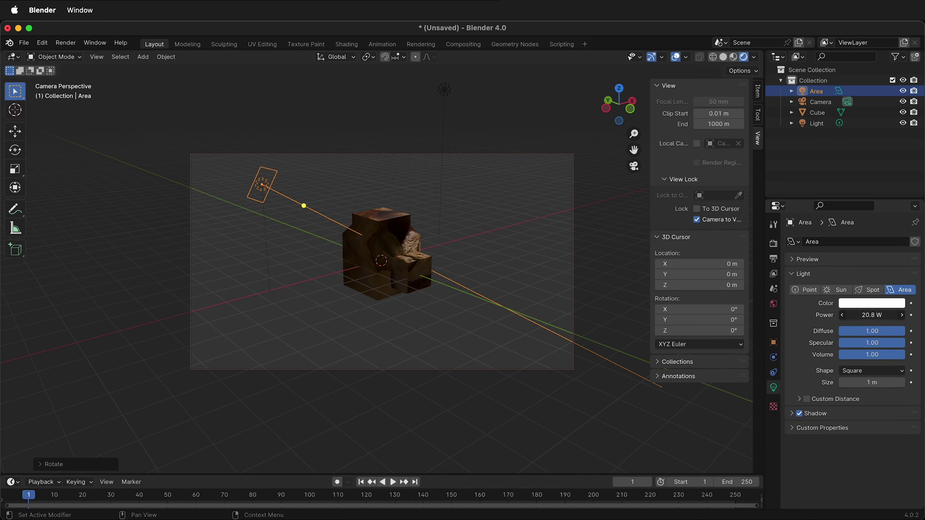
{"action": "left_click_drag", "start_coordinate": [872, 315], "coordinate": [915, 315]}
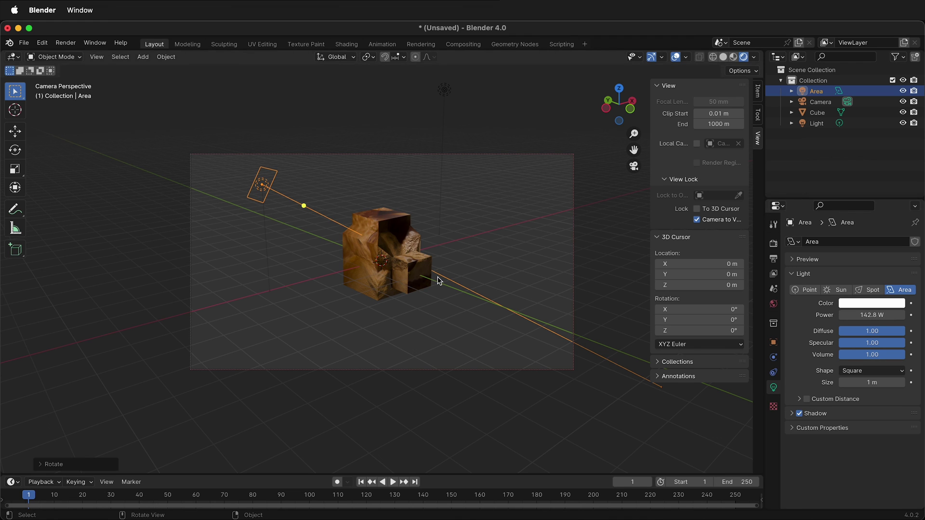
- Apply Shade Smooth to the textured cube object
{"action": "middle_click_drag", "start_coordinate": [427, 281], "coordinate": [392, 245]}
{"action": "left_click", "coordinate": [392, 245]}
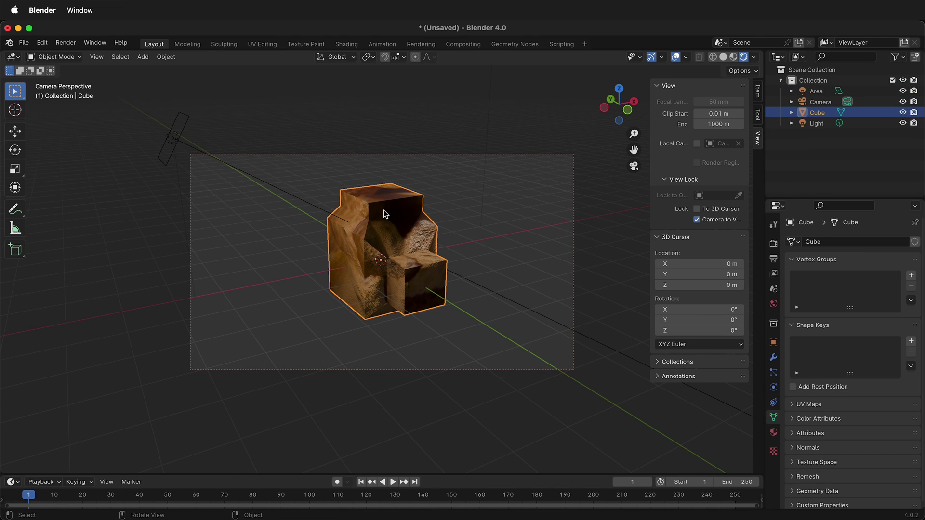
{"action": "right_click", "coordinate": [385, 208]}
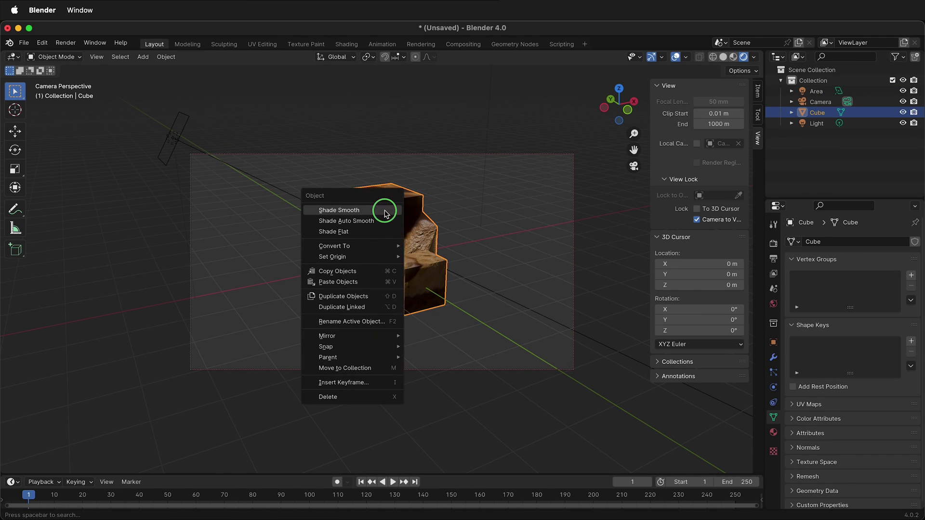
{"action": "left_click", "coordinate": [386, 209]}
{"action": "scroll", "coordinate": [351, 268], "scroll_direction": "up", "scroll_amount": 4}
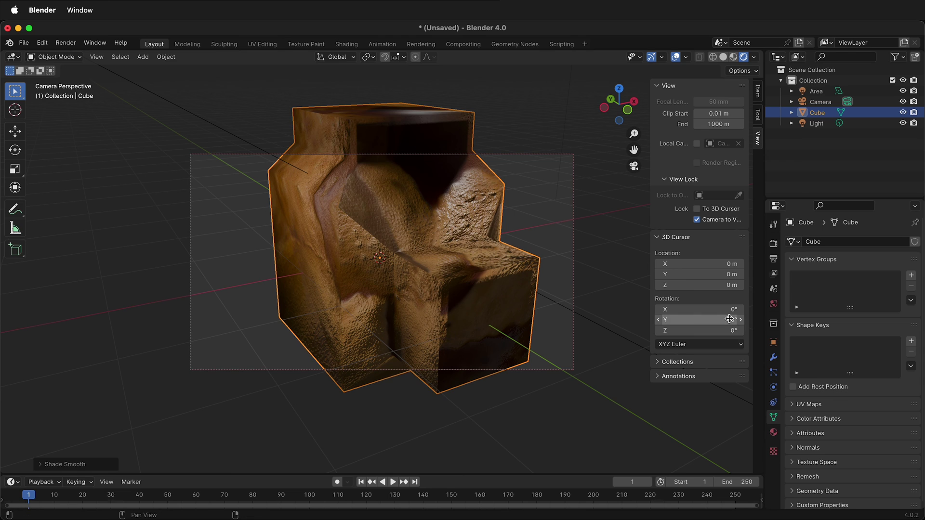
- Add a Subdivision Surface modifier to the cube with 2 viewport levels and examine the smoothed, bumped surface up close
{"action": "left_click", "coordinate": [773, 362]}
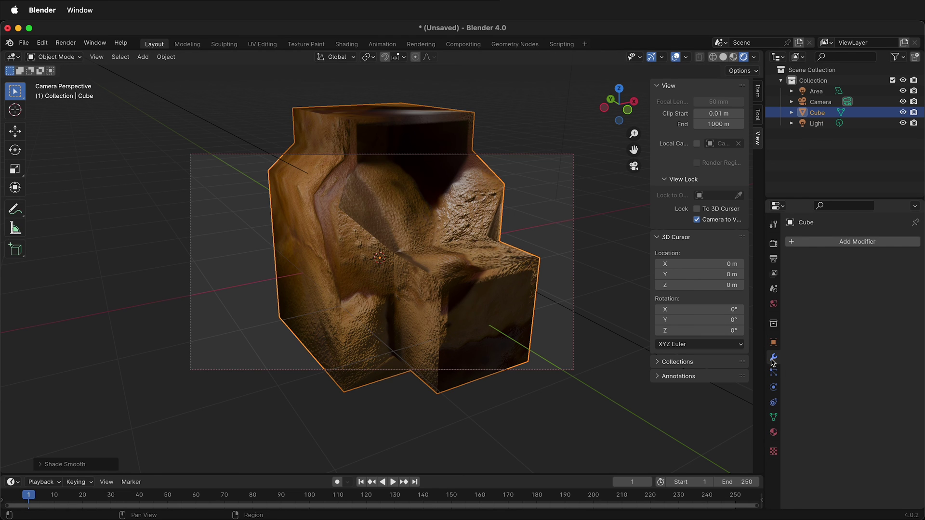
{"action": "left_click", "coordinate": [813, 242]}
{"action": "mouse_move", "coordinate": [799, 289]}
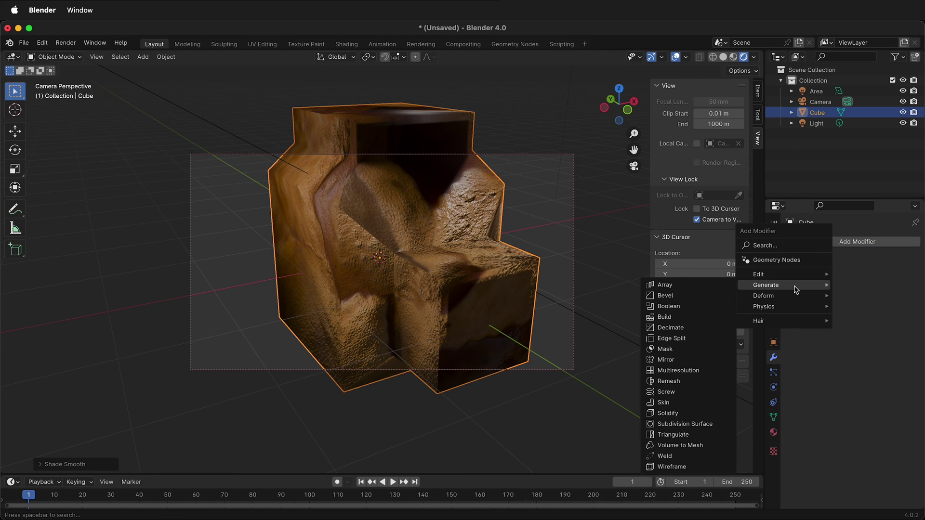
{"action": "left_click", "coordinate": [701, 427]}
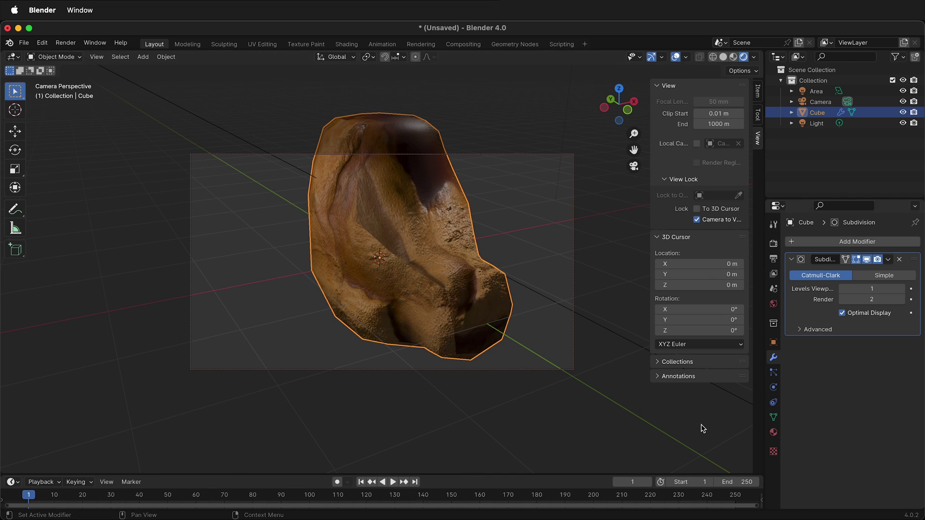
{"action": "left_click", "coordinate": [901, 289]}
{"action": "middle_click_drag", "start_coordinate": [473, 245], "coordinate": [467, 299]}
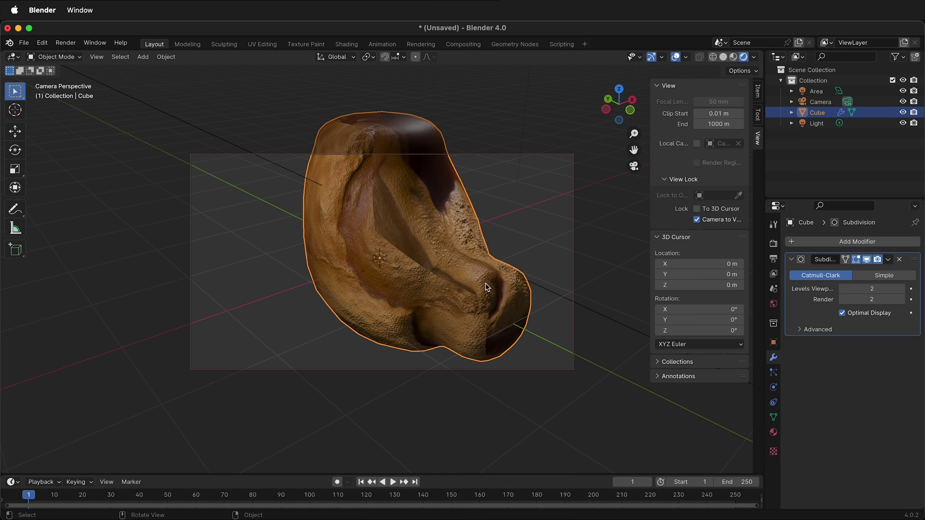
{"action": "mouse_move", "coordinate": [497, 274]}
{"action": "middle_mouse_down"}
{"action": "mouse_move", "coordinate": [366, 270]}
{"action": "mouse_move", "coordinate": [415, 271]}
{"action": "mouse_move", "coordinate": [396, 272]}
{"action": "mouse_move", "coordinate": [404, 271]}
{"action": "middle_mouse_up"}
{"action": "scroll", "coordinate": [490, 265], "scroll_direction": "up", "scroll_amount": 3}
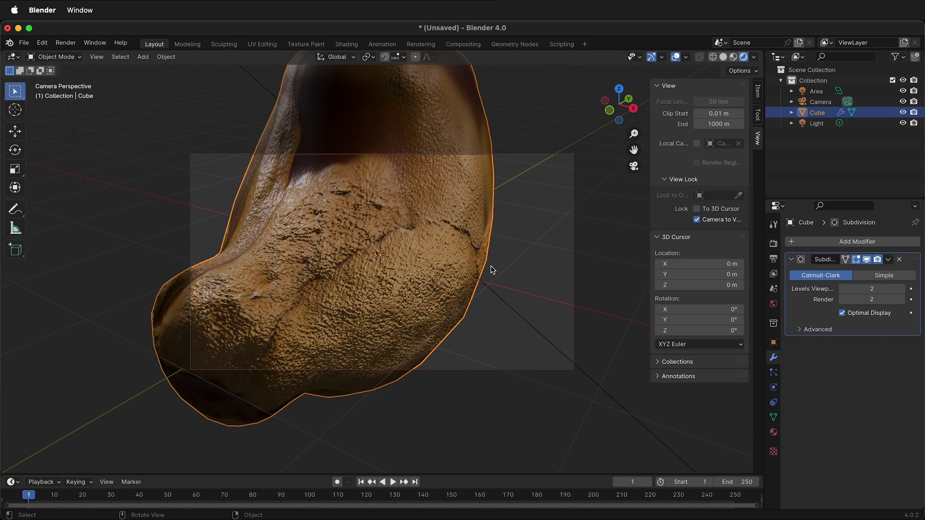
- Pull the camera back and reframe it to show the whole textured object, and add a mesh plane at the world origin
{"action": "scroll", "coordinate": [491, 268], "scroll_direction": "down", "scroll_amount": 5}
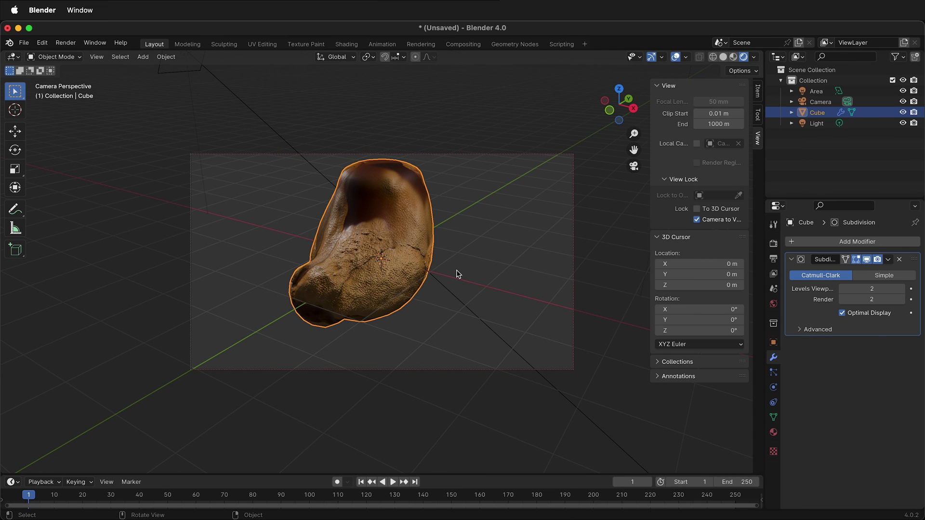
{"action": "mouse_move", "coordinate": [456, 272]}
{"action": "middle_mouse_down"}
{"action": "mouse_move", "coordinate": [435, 270]}
{"action": "mouse_move", "coordinate": [466, 239]}
{"action": "mouse_move", "coordinate": [518, 242]}
{"action": "mouse_move", "coordinate": [517, 260]}
{"action": "middle_mouse_up"}
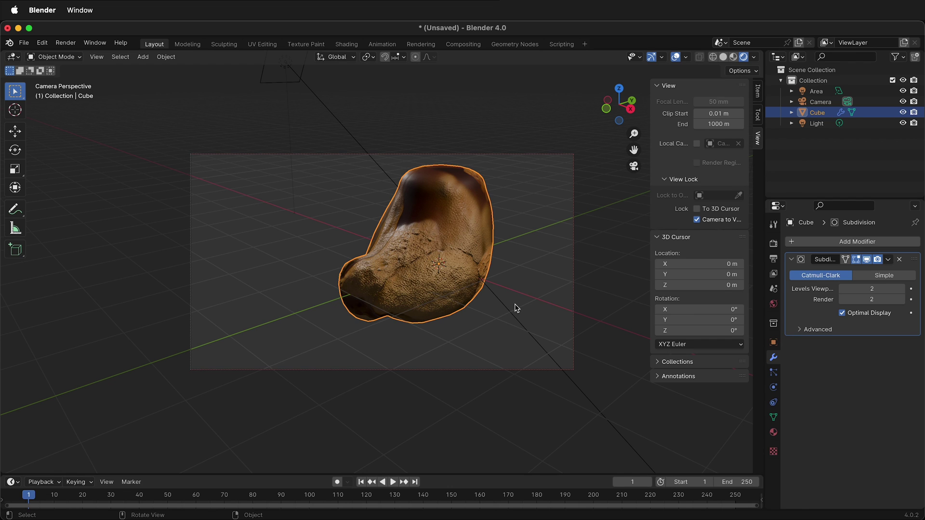
{"action": "key", "text": "shift+a"}
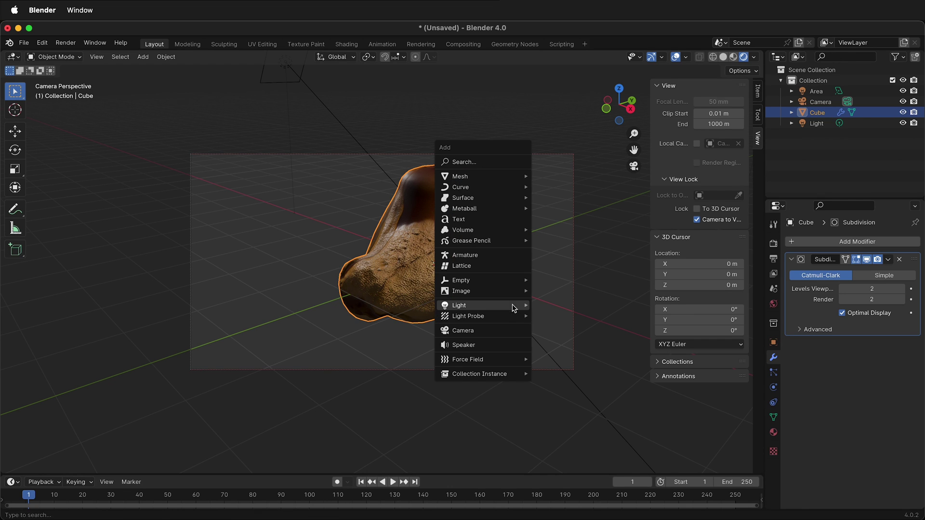
{"action": "mouse_move", "coordinate": [451, 178]}
{"action": "left_click", "coordinate": [577, 176]}
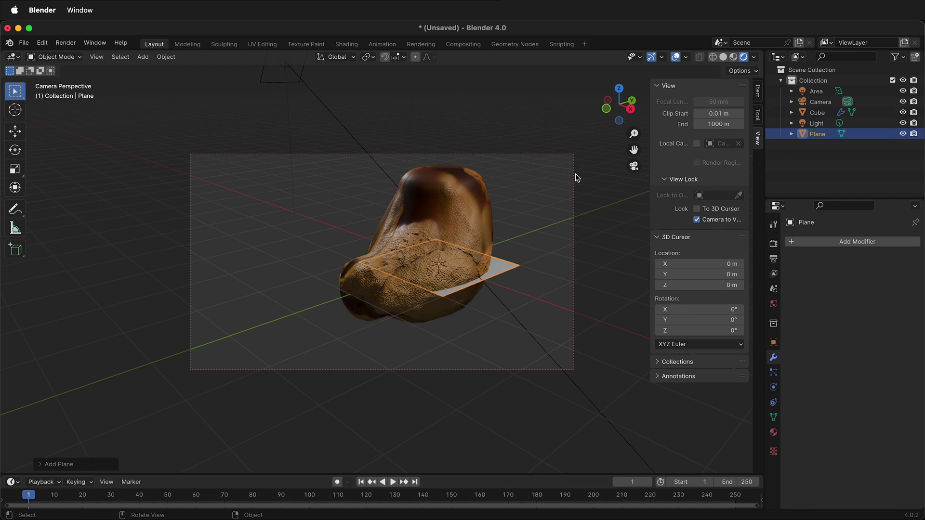
- Lower the plane to the underside of the object and scale it up into a large floor extending beyond the camera frame
{"action": "key", "text": "s"}
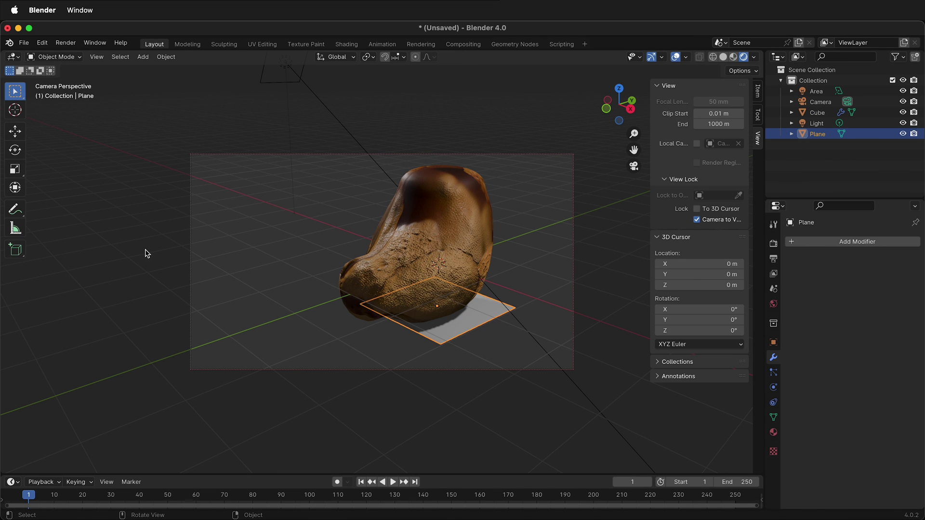
{"action": "left_click", "coordinate": [300, 223]}
{"action": "key", "text": "s"}
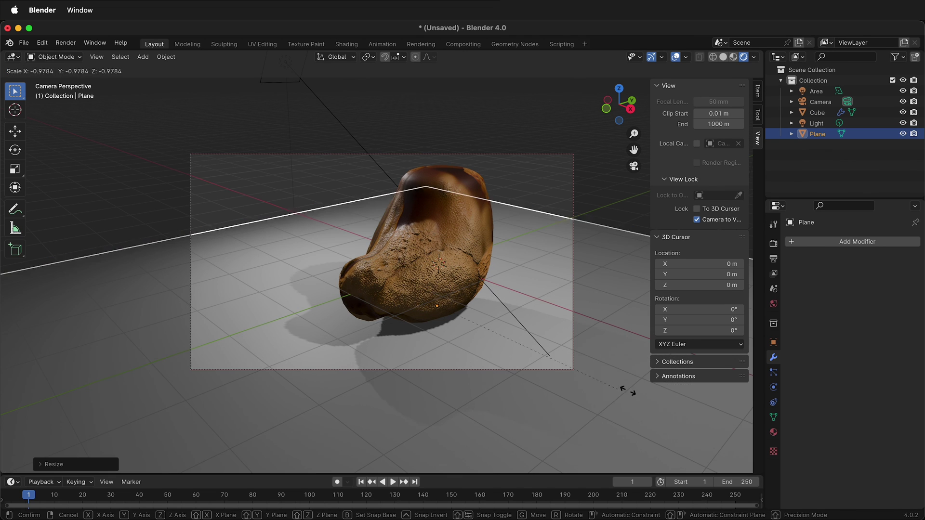
{"action": "left_click", "coordinate": [548, 340]}
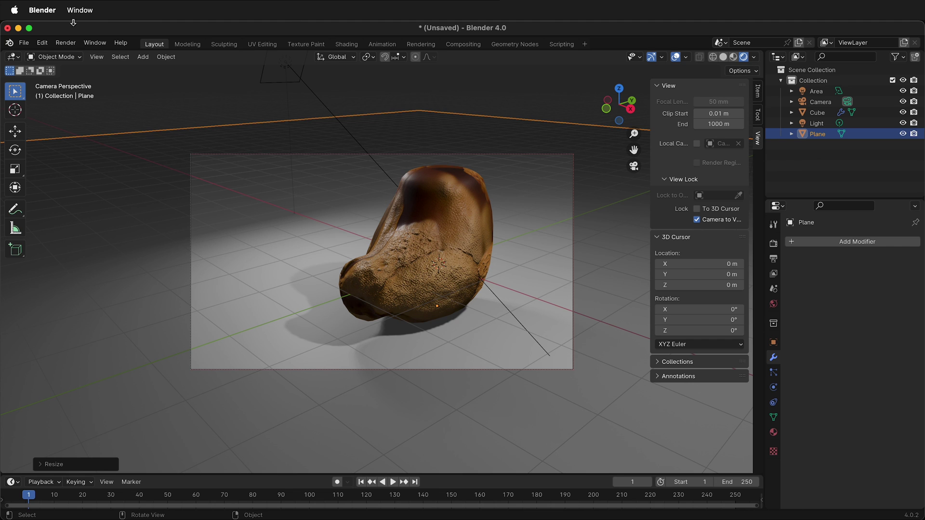
- Render a still image of the camera view with EEVEE, inspect it and close the render window
{"action": "left_click", "coordinate": [66, 43]}
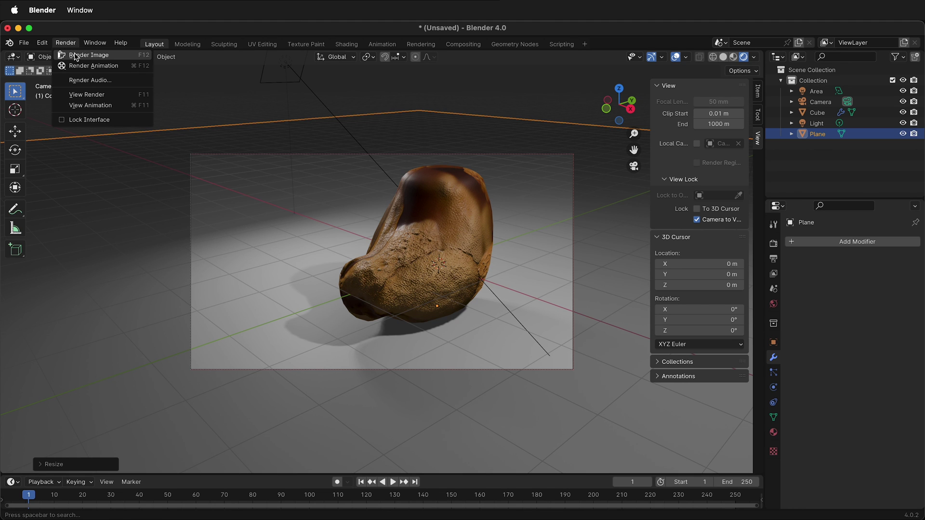
{"action": "left_click", "coordinate": [76, 56]}
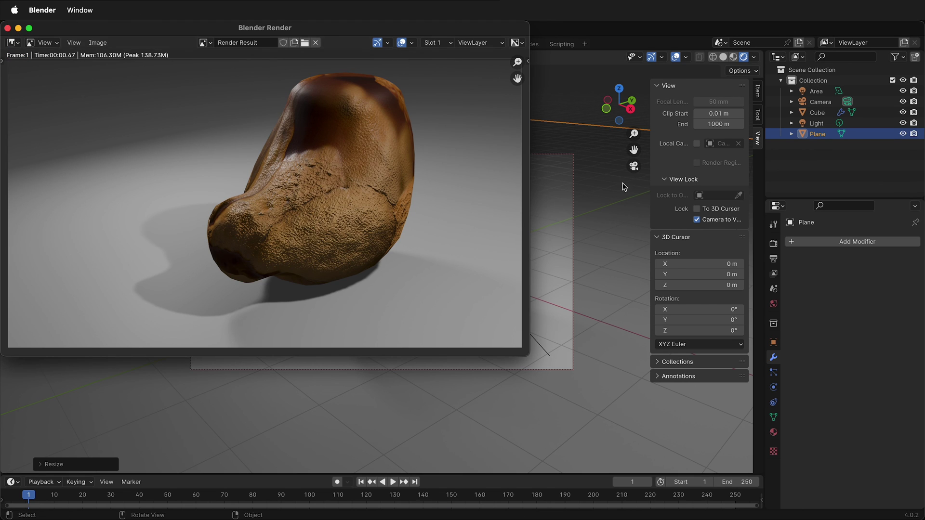
{"action": "left_click", "coordinate": [7, 28]}
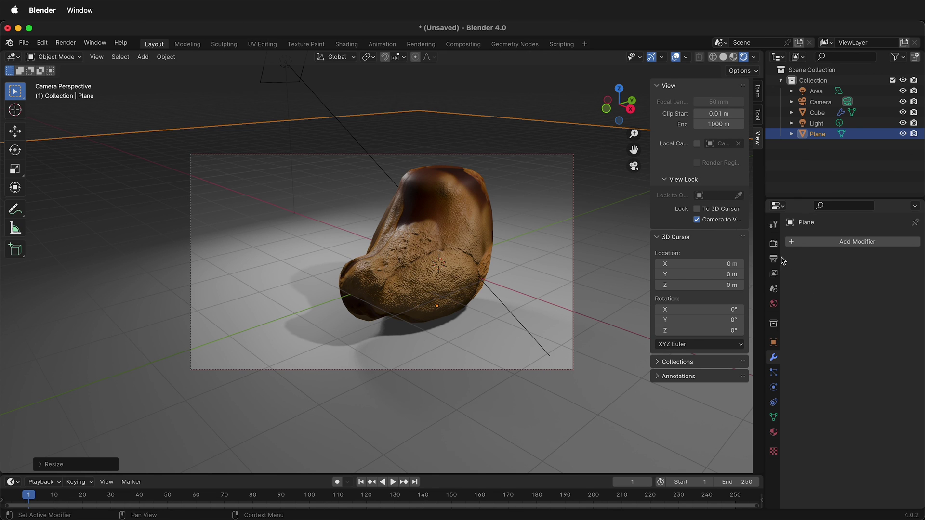
- Switch the scene's render engine to Cycles
{"action": "left_click", "coordinate": [773, 243]}
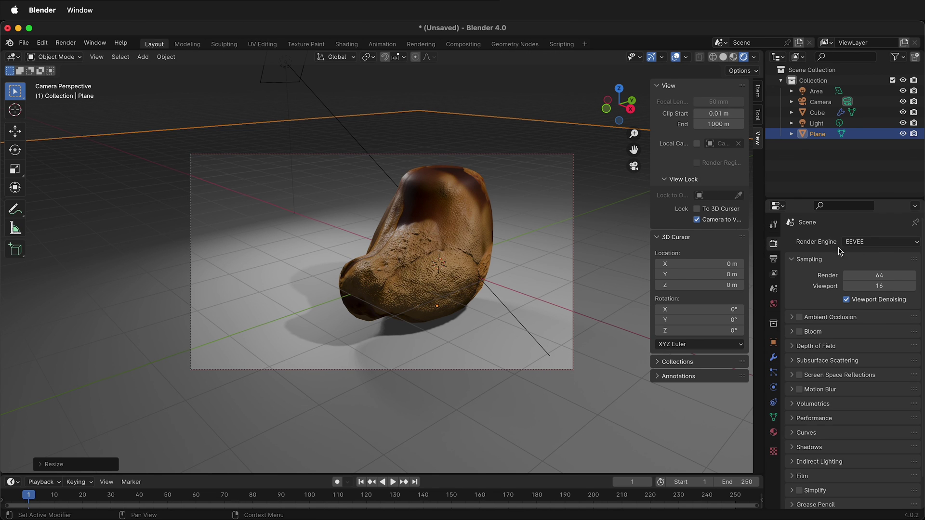
{"action": "left_click", "coordinate": [880, 243]}
{"action": "left_click", "coordinate": [875, 279]}
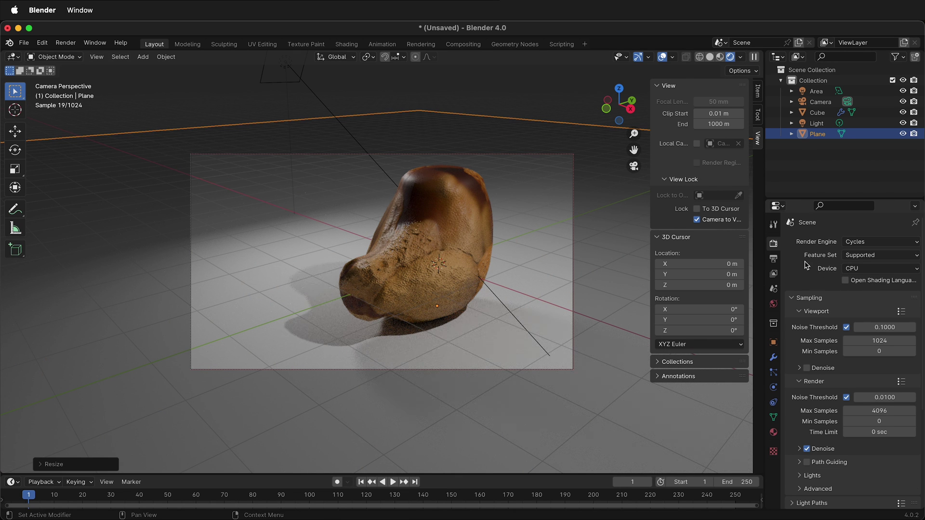
- Review the output resolution, save path and file format settings, and render the camera view as a still image with Cycles
{"action": "left_click", "coordinate": [773, 264]}
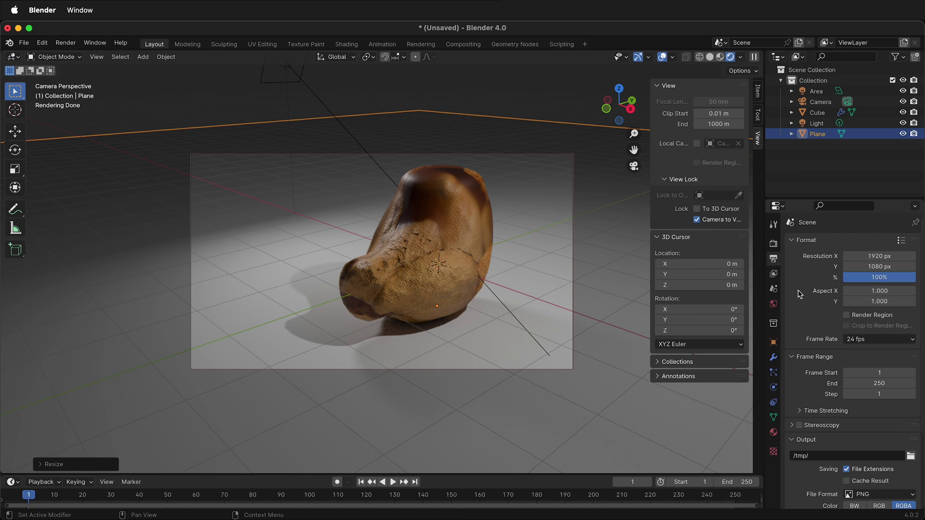
{"action": "scroll", "coordinate": [831, 389], "scroll_direction": "down", "scroll_amount": 2}
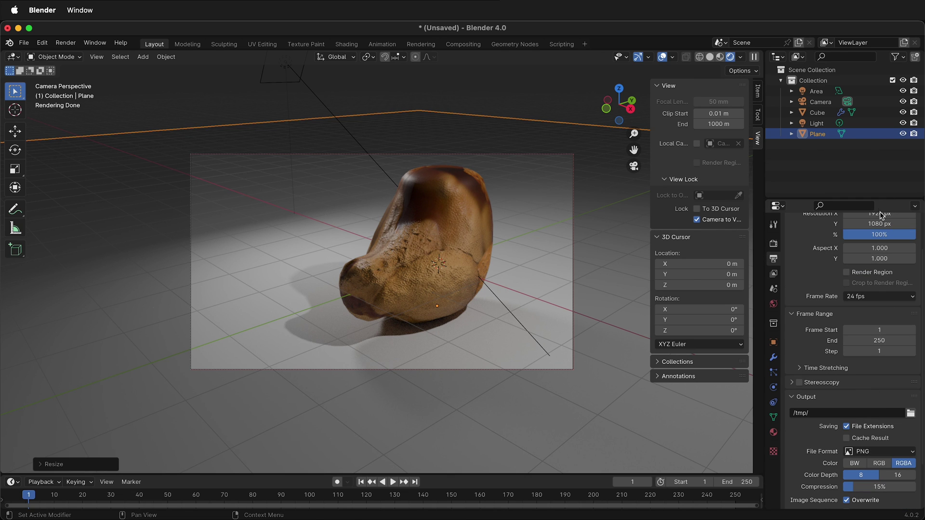
{"action": "scroll", "coordinate": [879, 215], "scroll_direction": "up", "scroll_amount": 1}
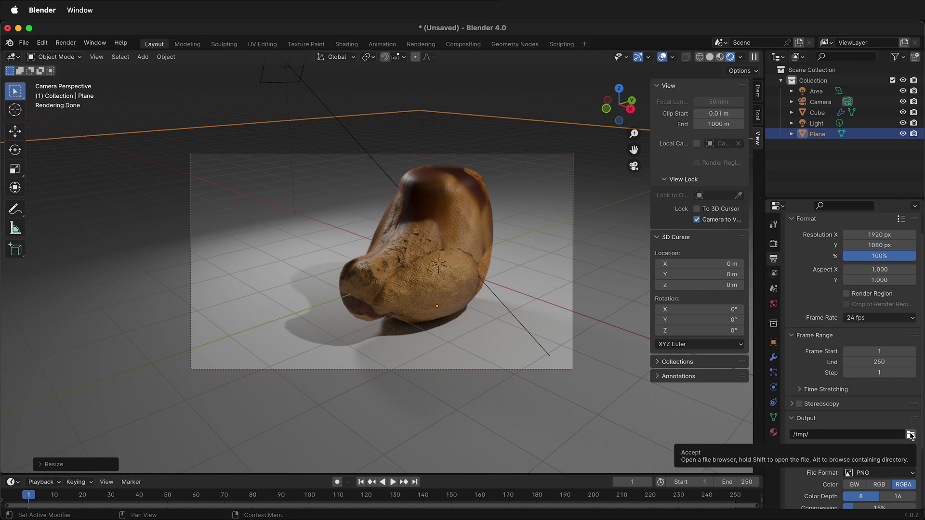
{"action": "left_click", "coordinate": [65, 43]}
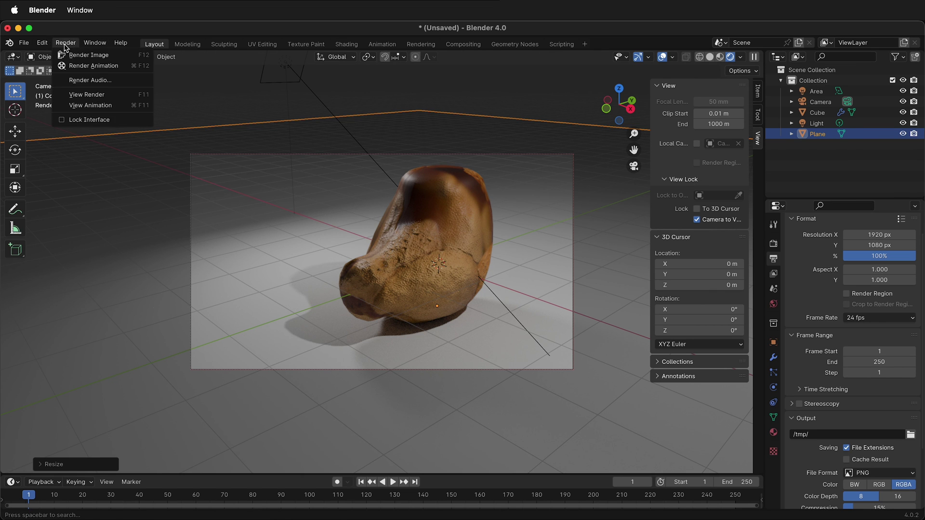
{"action": "left_click", "coordinate": [71, 53]}
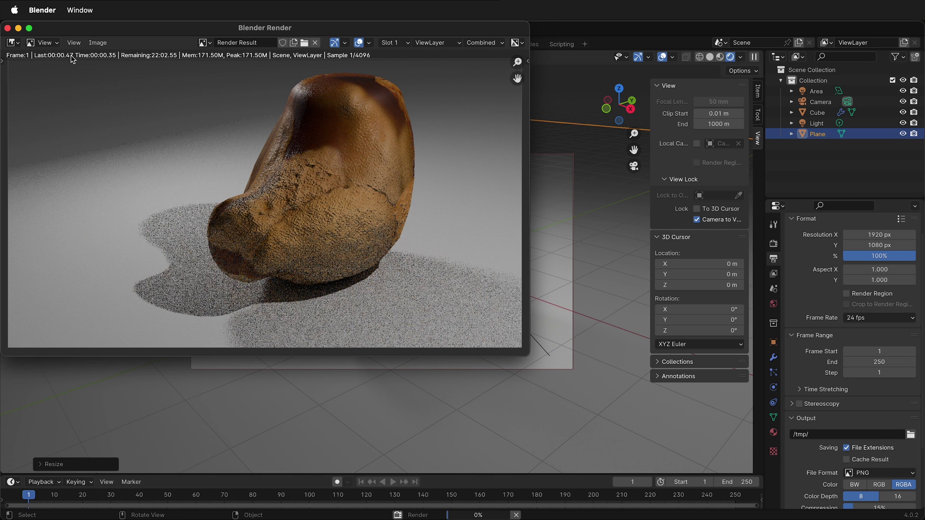